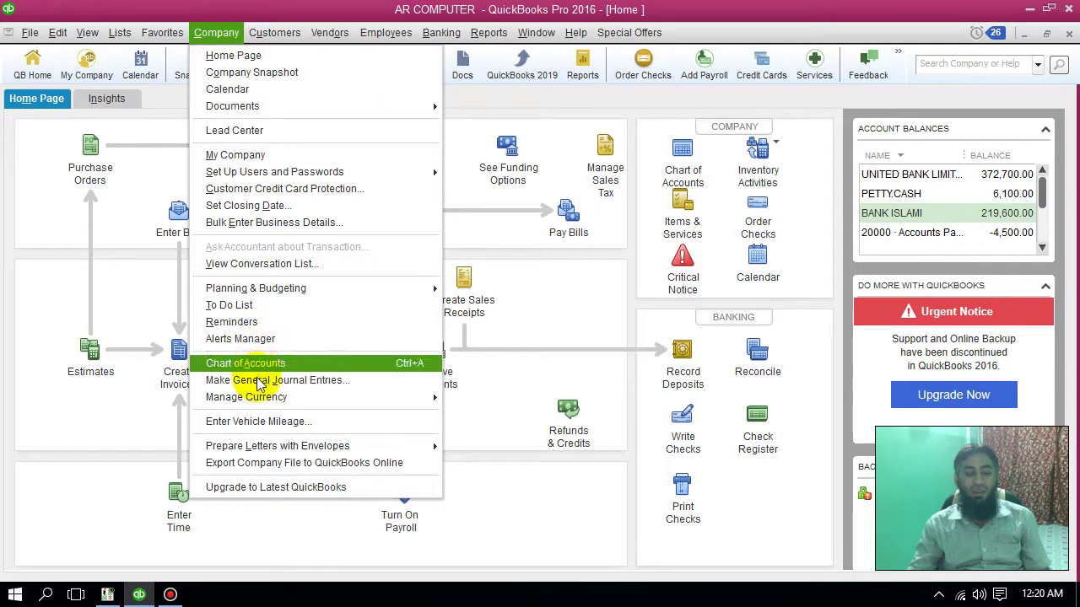
Step: Start a general journal entry and choose the 68603 Water Board utilities account on the first line
{"action": "mouse_move", "coordinate": [295, 398]}
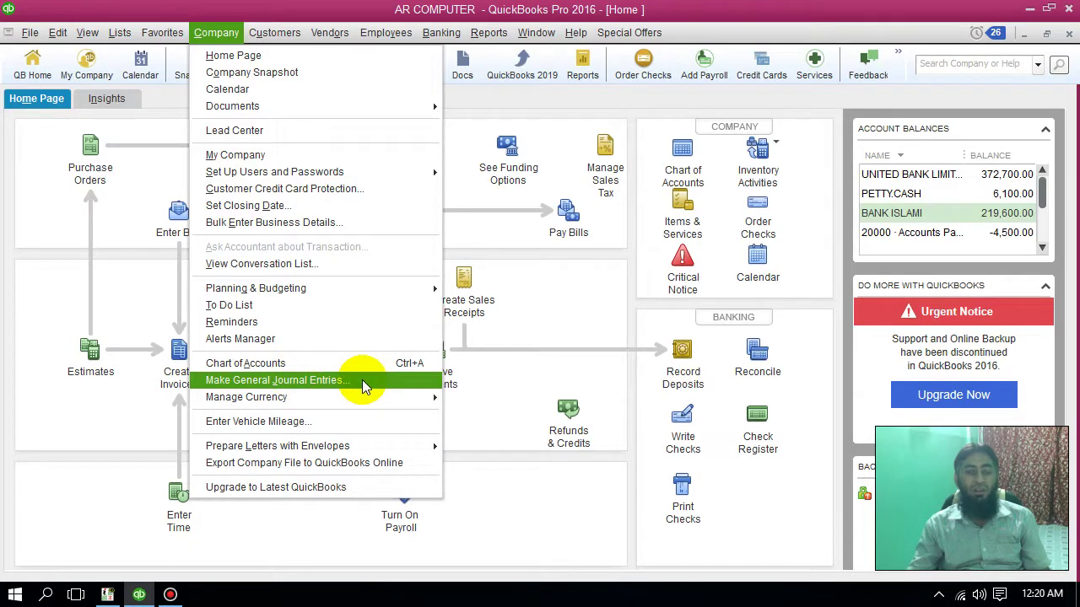
{"action": "left_click", "coordinate": [363, 384]}
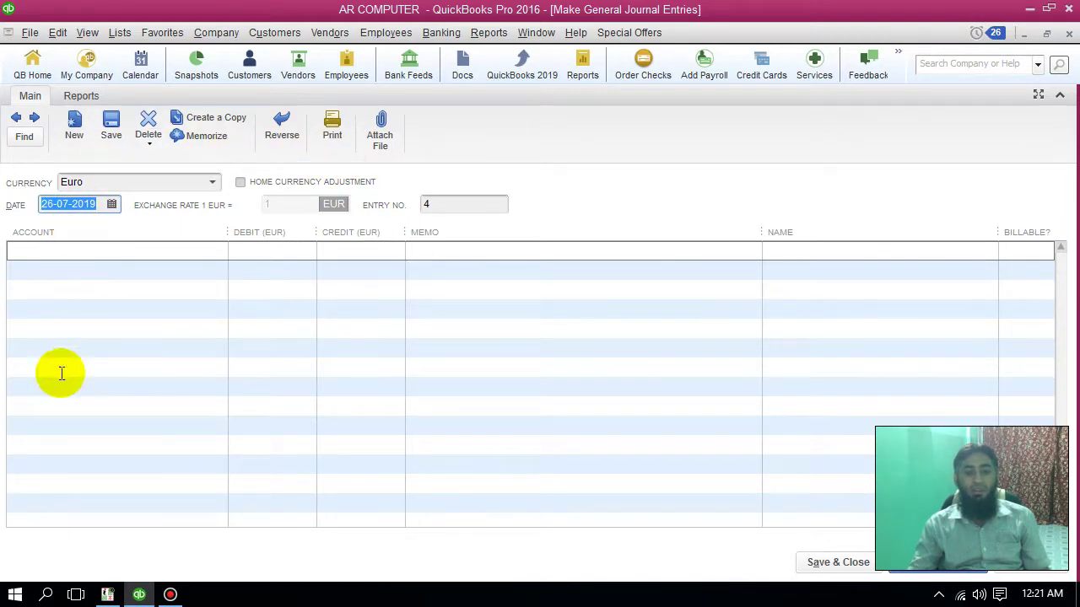
{"action": "left_click", "coordinate": [219, 252]}
{"action": "scroll", "coordinate": [259, 346], "scroll_direction": "down", "scroll_amount": 3}
{"action": "scroll", "coordinate": [259, 346], "scroll_direction": "down", "scroll_amount": 10}
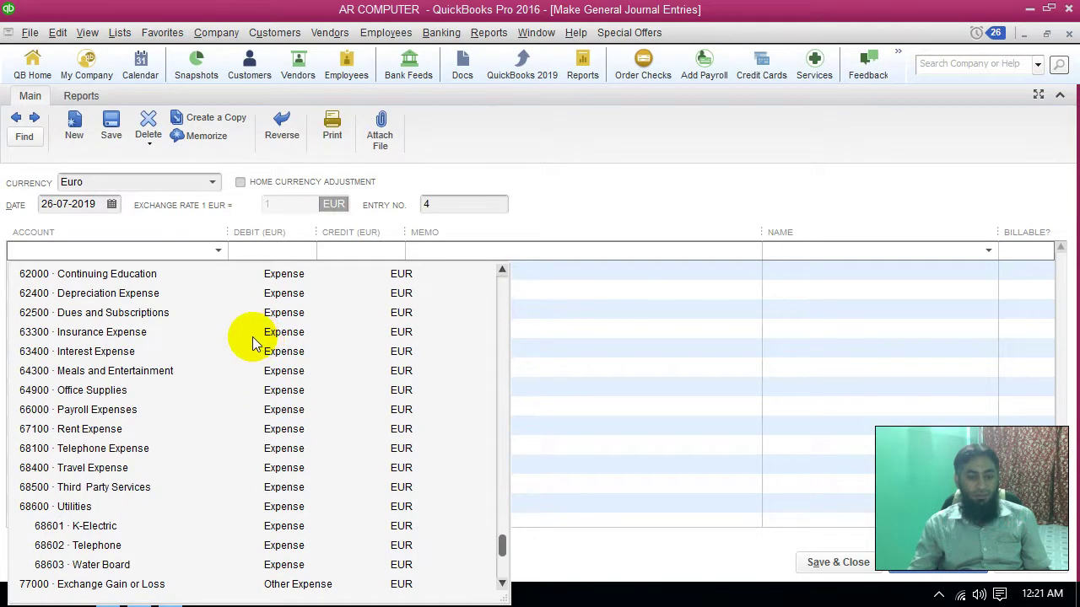
{"action": "scroll", "coordinate": [251, 336], "scroll_direction": "down", "scroll_amount": 1}
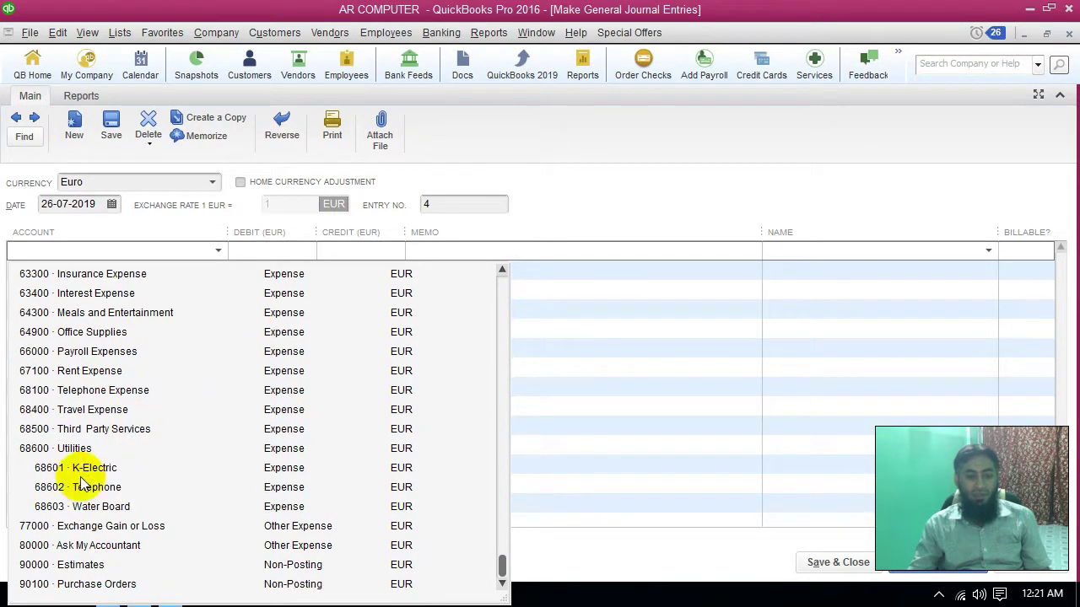
{"action": "left_click", "coordinate": [82, 508]}
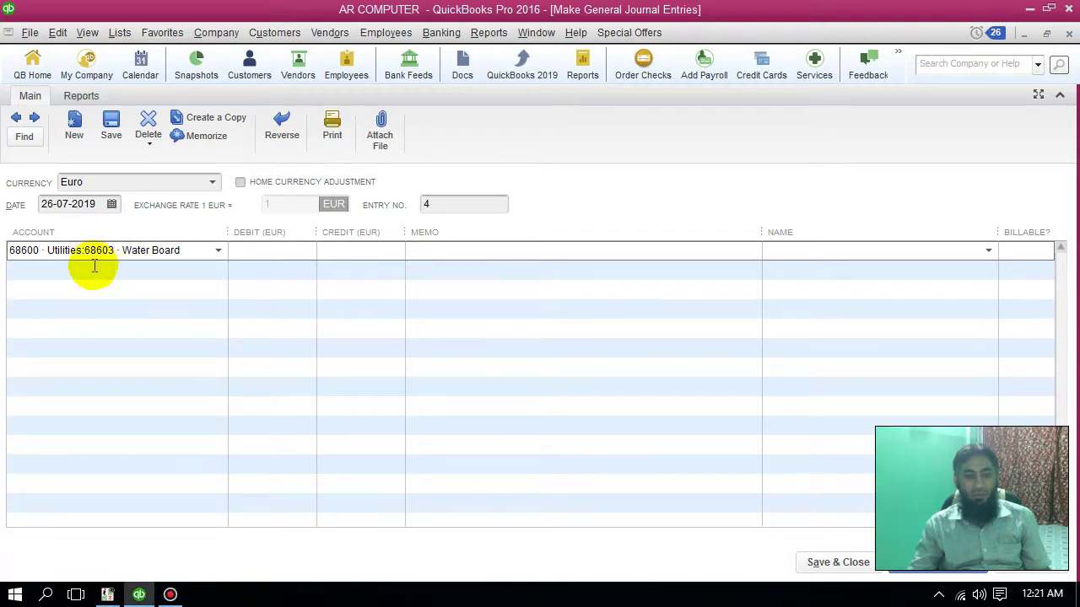
Step: Enter a debit of 2200 on the Water Board line
{"action": "left_click", "coordinate": [259, 256]}
{"action": "type", "text": "2200"}
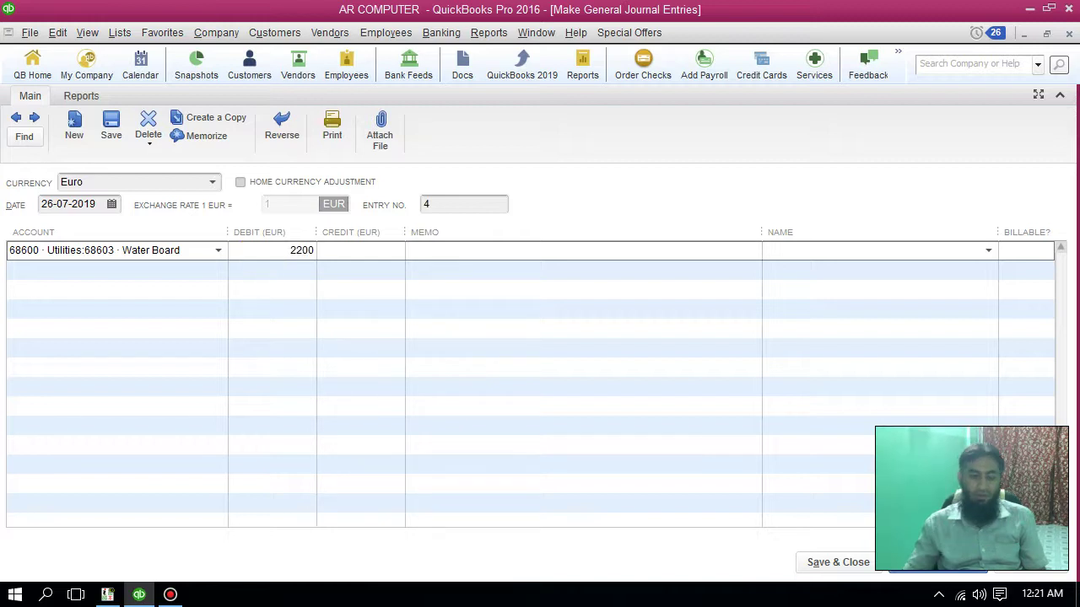
{"action": "key", "text": "Return"}
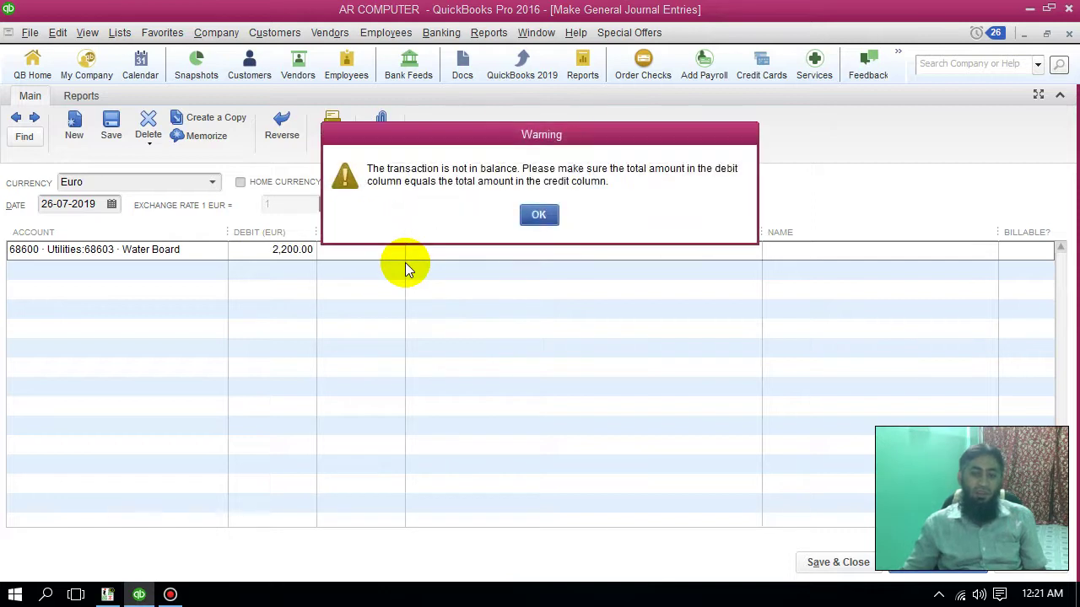
{"action": "key", "text": "Return"}
Step: Add the balancing 2,200.00 credit on the second line and assign it to 12000 Undeposited Funds
{"action": "left_click", "coordinate": [387, 270]}
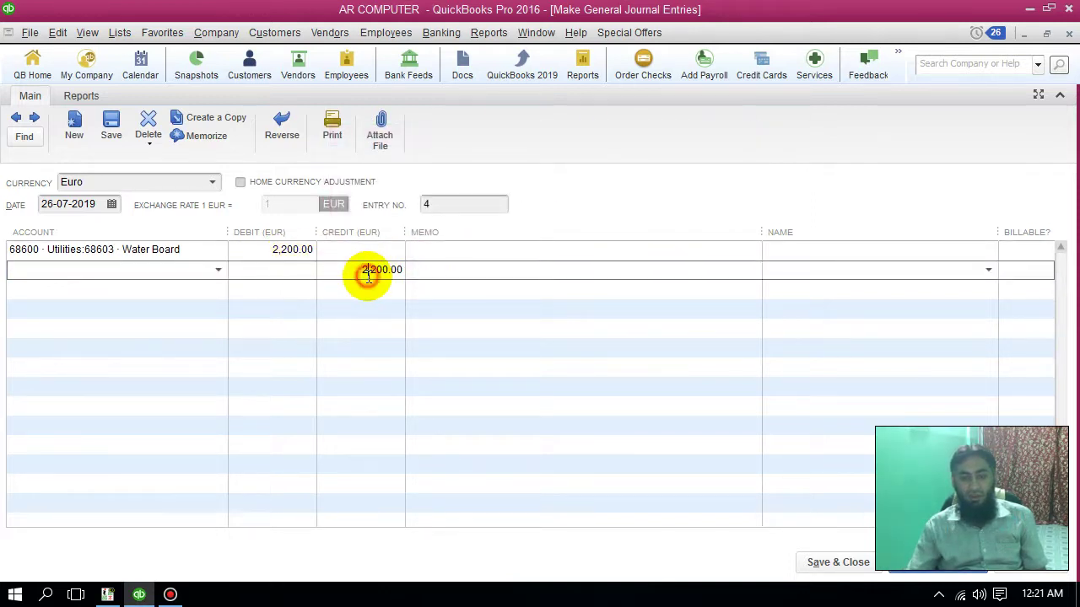
{"action": "left_click", "coordinate": [137, 252]}
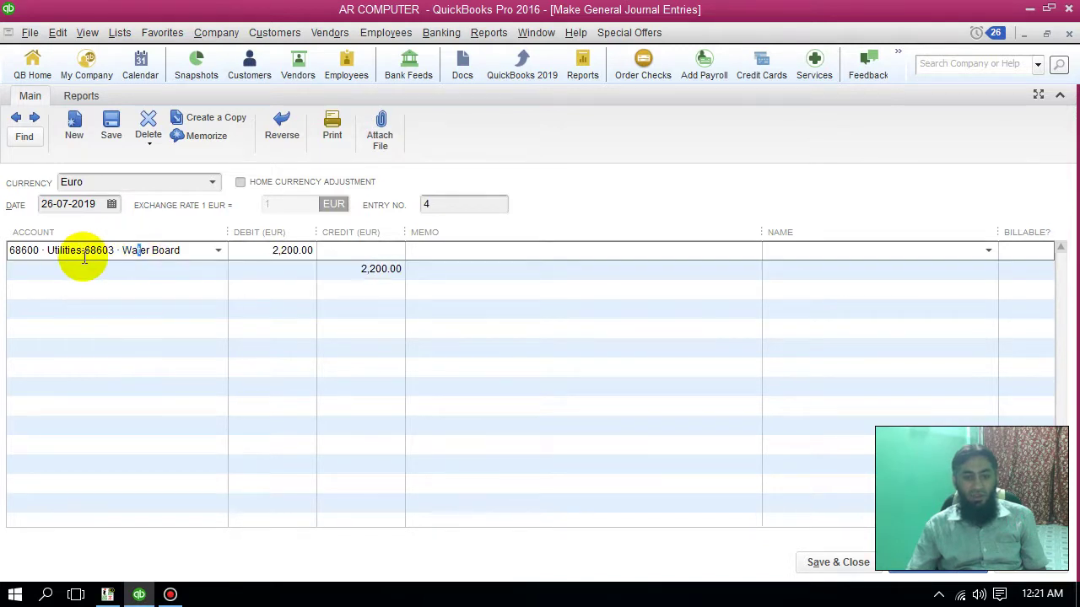
{"action": "left_click", "coordinate": [220, 274]}
{"action": "left_click", "coordinate": [218, 272]}
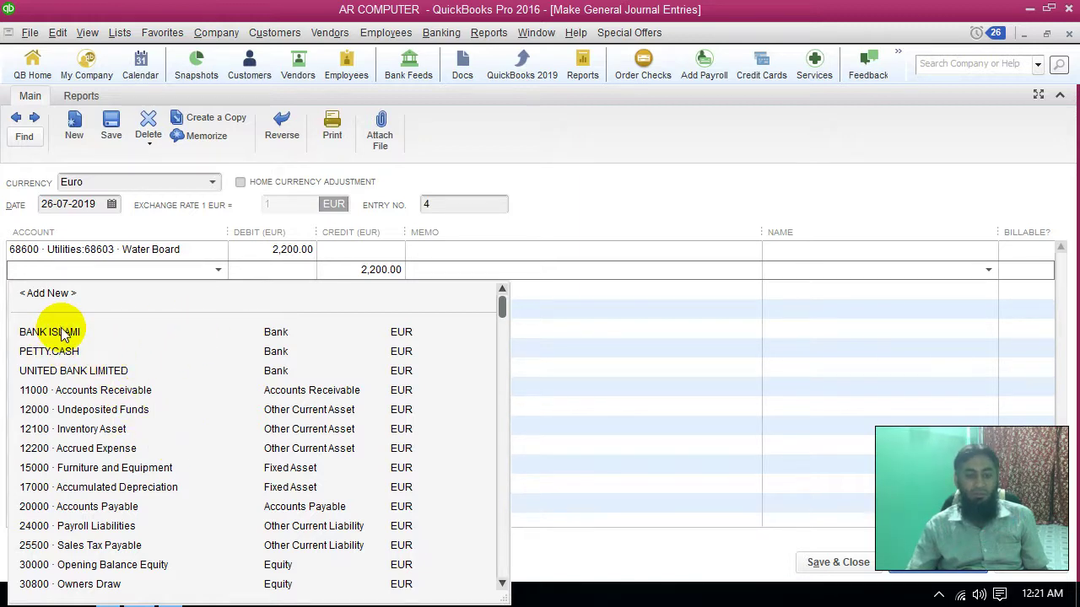
{"action": "left_click", "coordinate": [99, 410]}
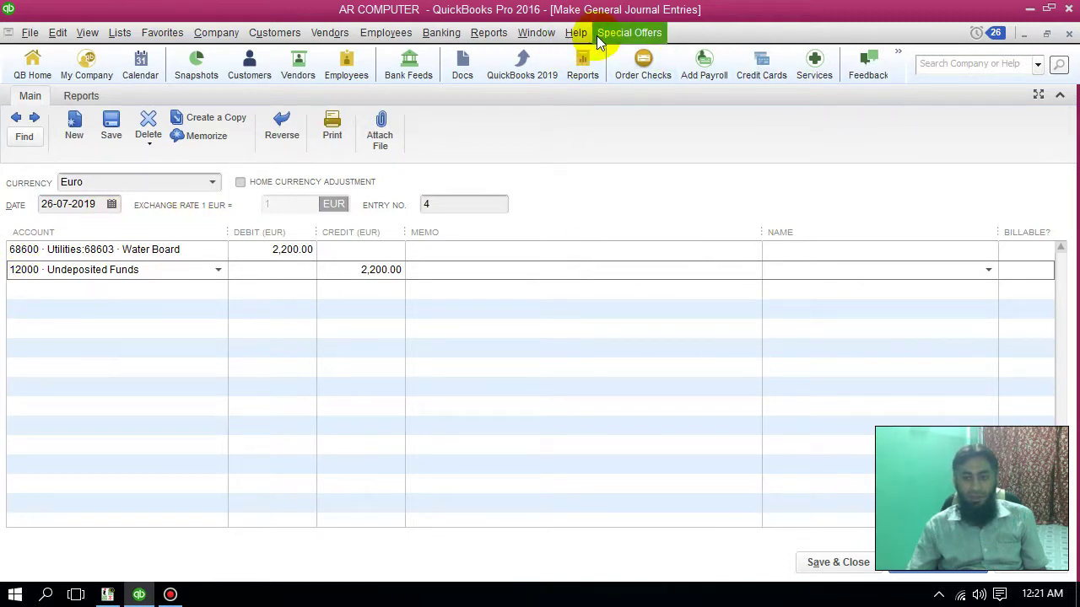
Step: Check the Undeposited Funds account in the memorized General Ledger report, and close the report
{"action": "left_click", "coordinate": [550, 38]}
{"action": "mouse_move", "coordinate": [494, 34]}
{"action": "mouse_move", "coordinate": [518, 73]}
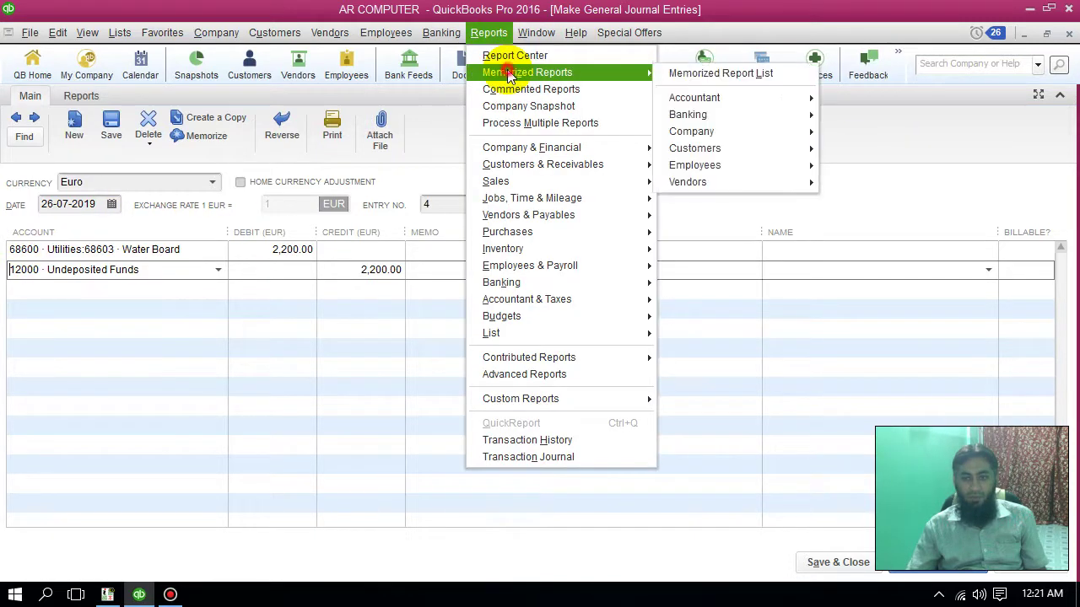
{"action": "mouse_move", "coordinate": [692, 99]}
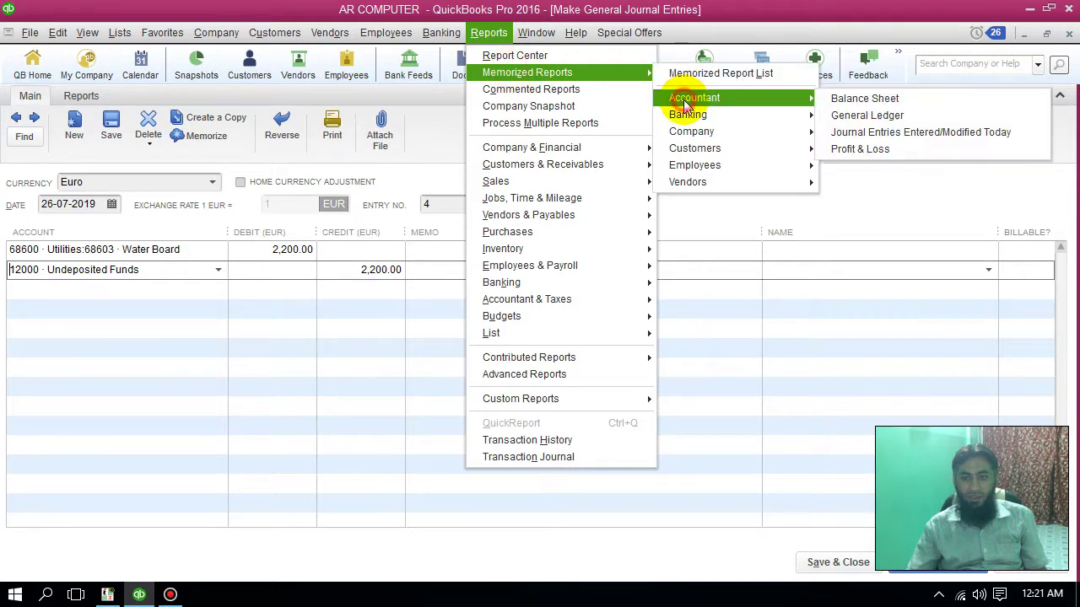
{"action": "left_click", "coordinate": [856, 115]}
{"action": "scroll", "coordinate": [666, 316], "scroll_direction": "down", "scroll_amount": 9}
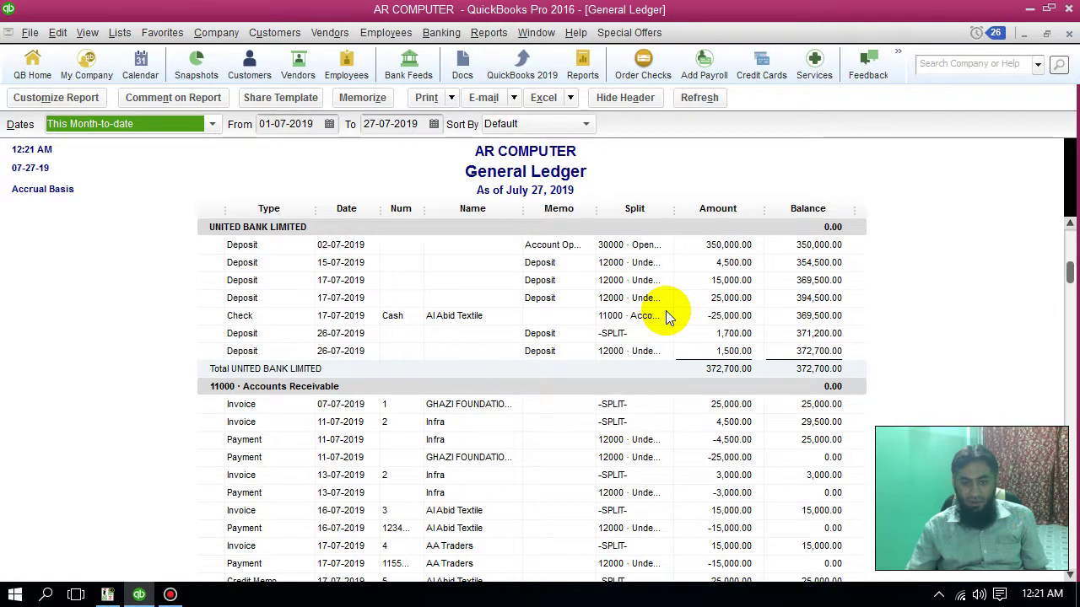
{"action": "scroll", "coordinate": [665, 316], "scroll_direction": "down", "scroll_amount": 15}
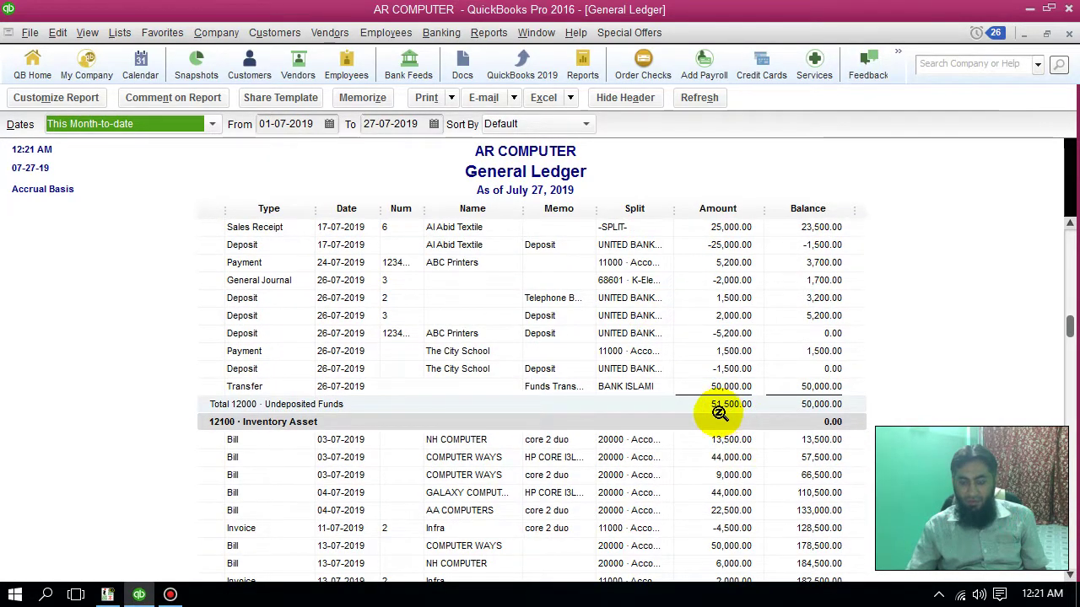
{"action": "left_click", "coordinate": [1069, 35]}
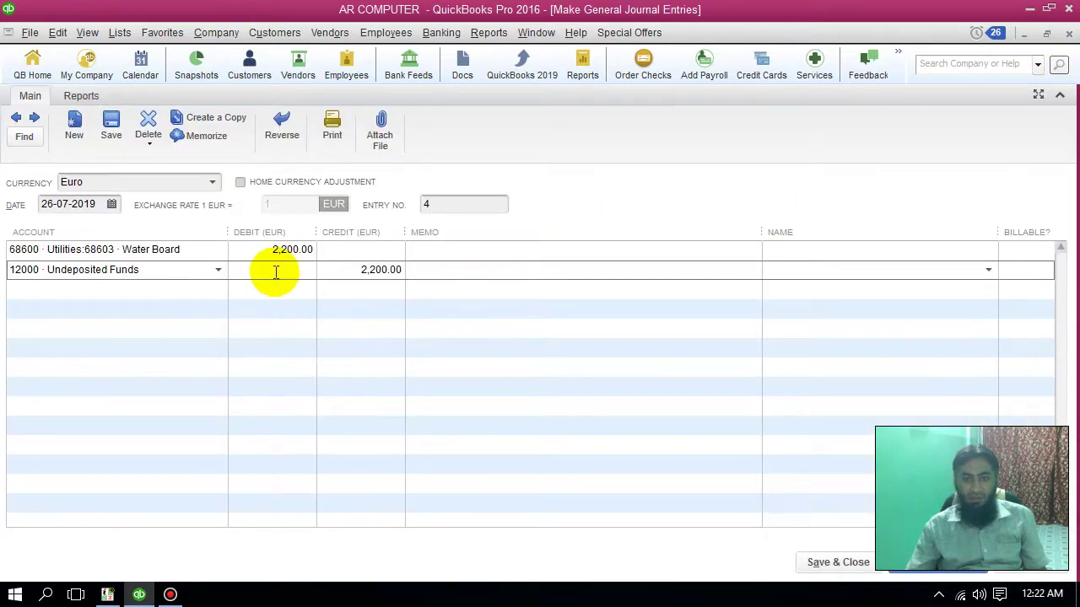
Step: Save and close the journal entry, and open the memorized General Ledger report for accountants
{"action": "left_click", "coordinate": [834, 564]}
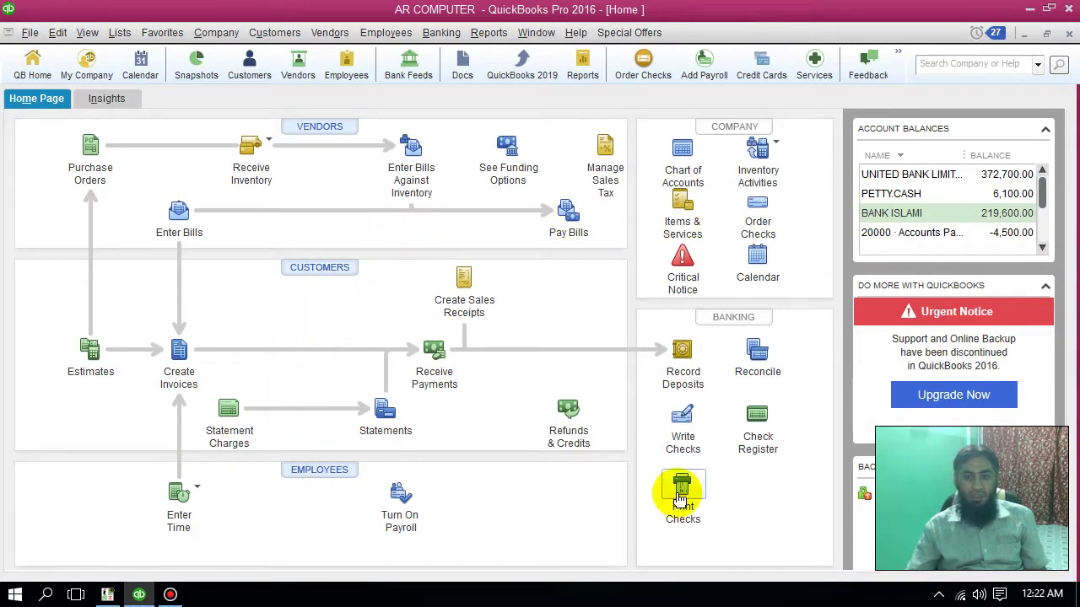
{"action": "left_click", "coordinate": [496, 34]}
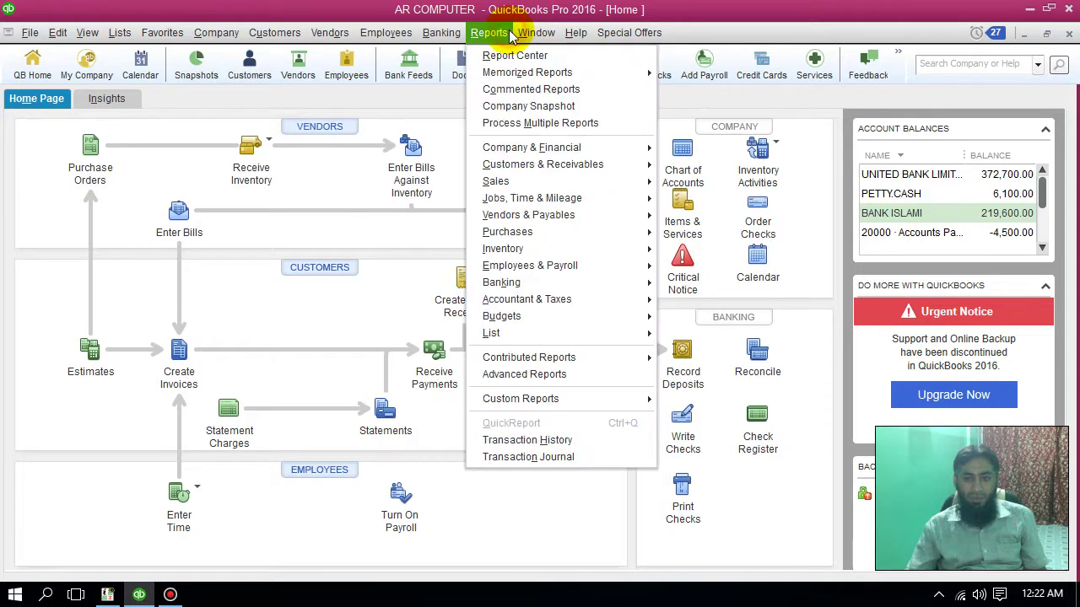
{"action": "mouse_move", "coordinate": [514, 74]}
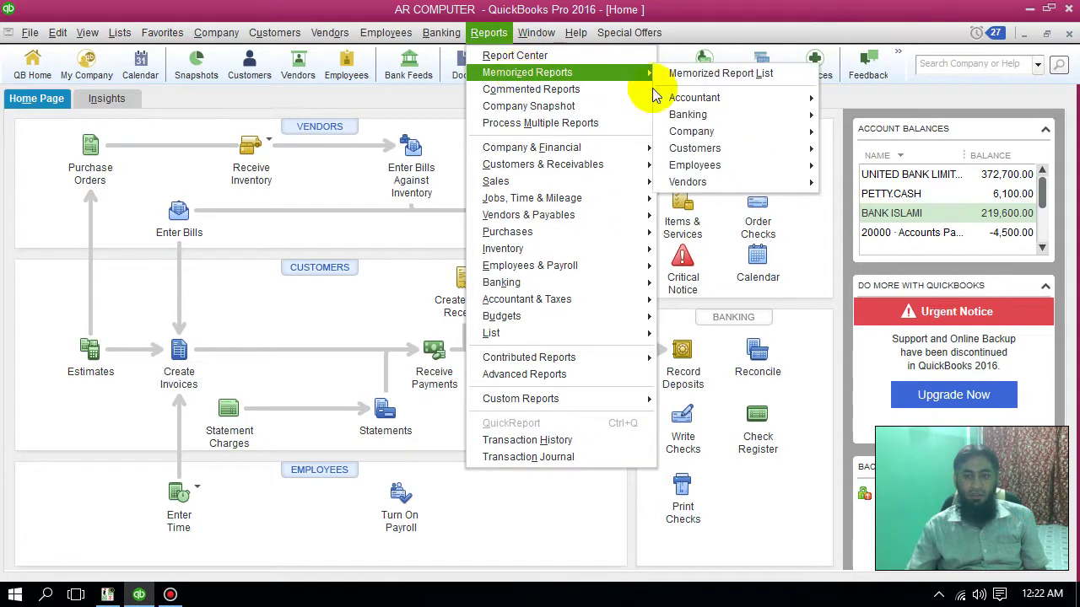
{"action": "mouse_move", "coordinate": [690, 99]}
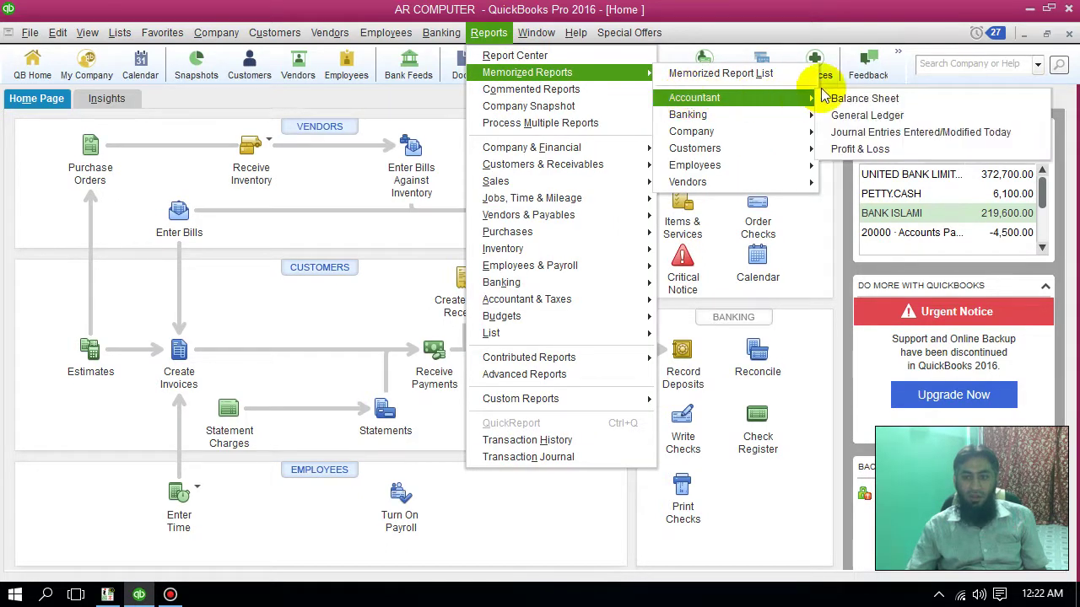
{"action": "left_click", "coordinate": [862, 115]}
Step: Examine the Water Board journal entry under Undeposited Funds in the General Ledger, and close the report
{"action": "scroll", "coordinate": [602, 470], "scroll_direction": "down", "scroll_amount": 15}
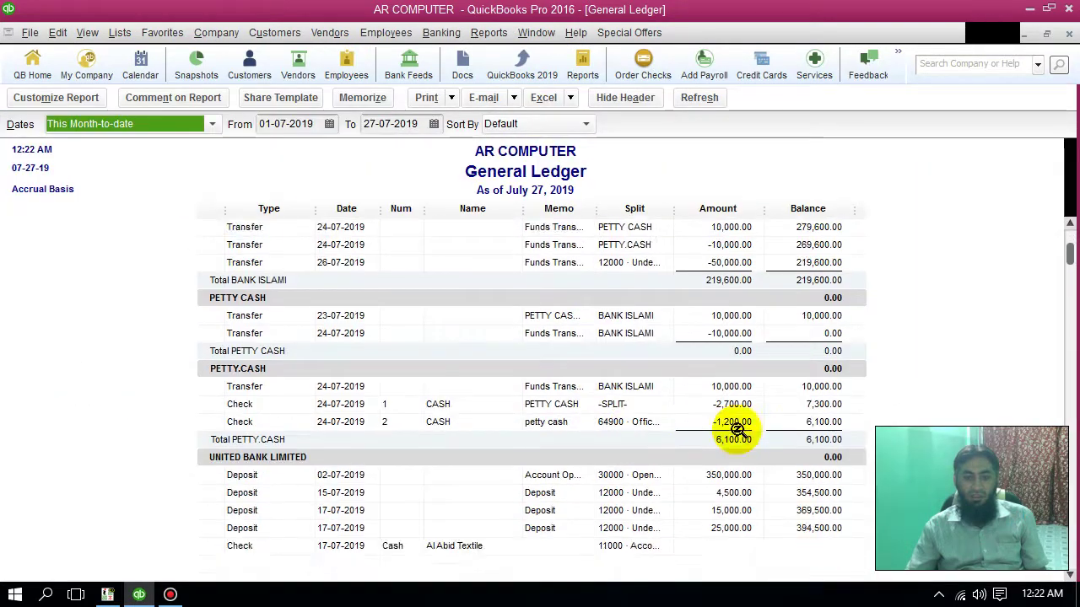
{"action": "scroll", "coordinate": [764, 431], "scroll_direction": "down", "scroll_amount": 10}
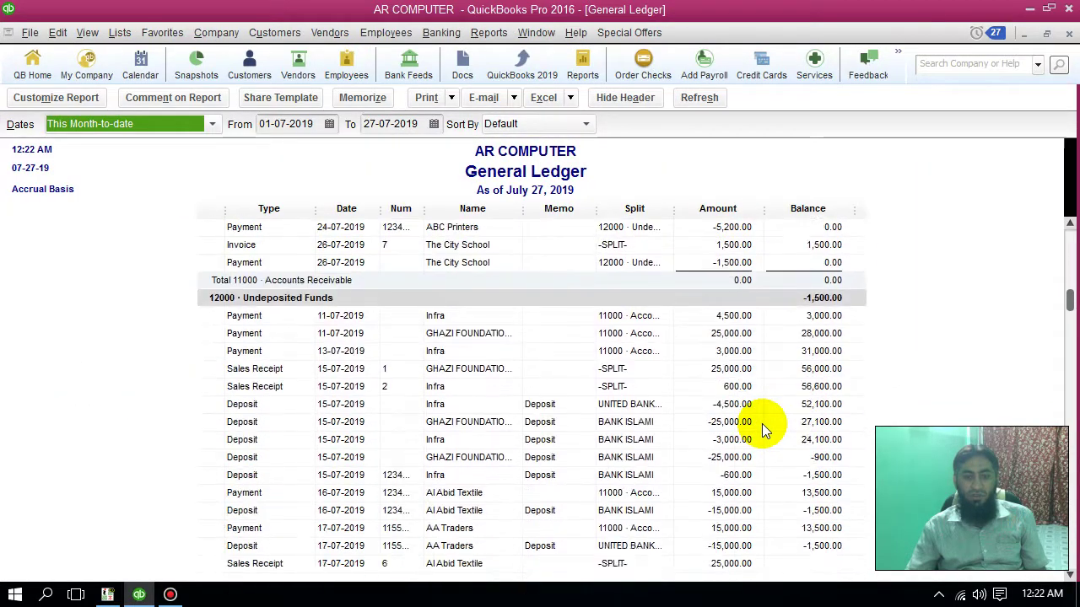
{"action": "scroll", "coordinate": [761, 430], "scroll_direction": "down", "scroll_amount": 10}
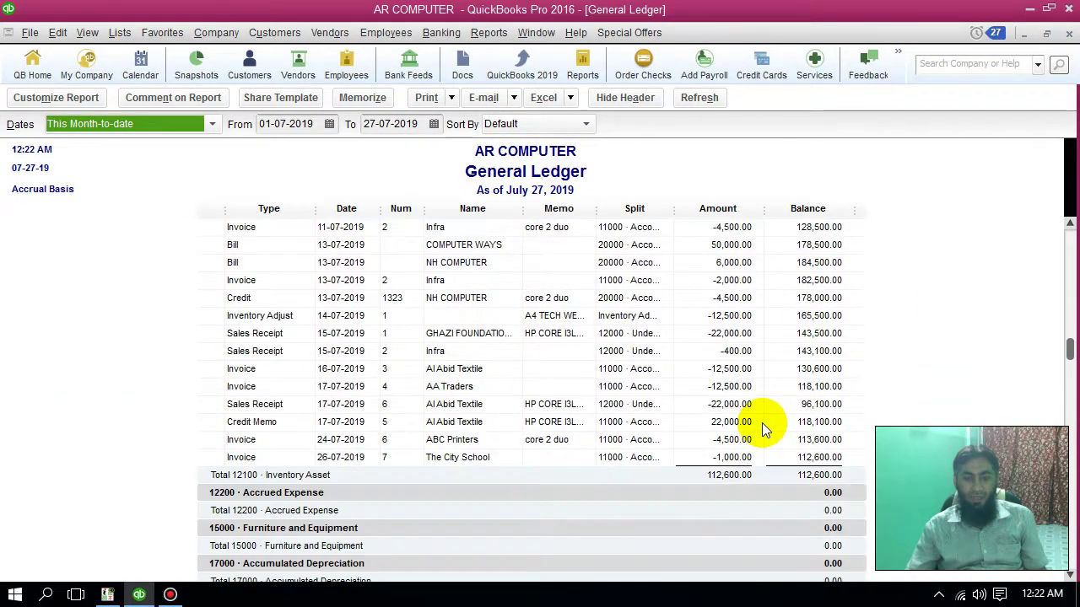
{"action": "scroll", "coordinate": [762, 430], "scroll_direction": "up", "scroll_amount": 10}
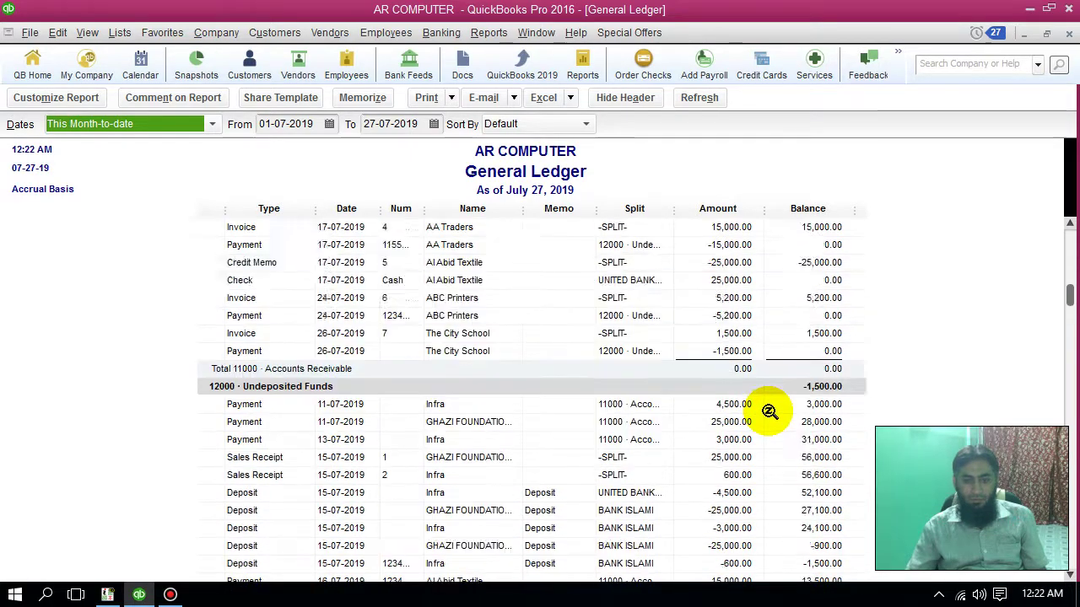
{"action": "scroll", "coordinate": [769, 409], "scroll_direction": "down", "scroll_amount": 4}
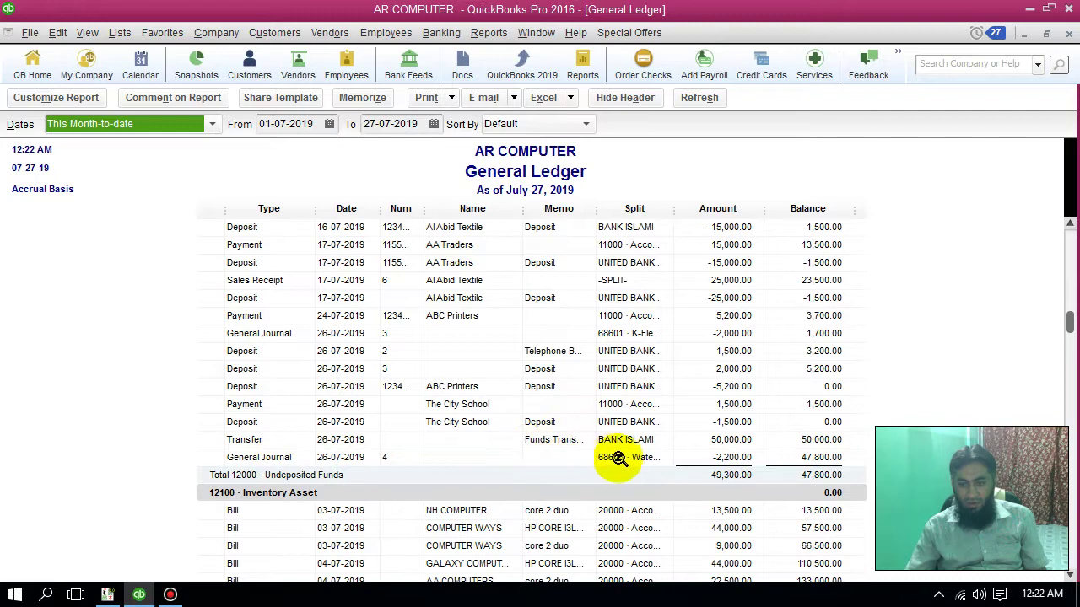
{"action": "left_click", "coordinate": [675, 212]}
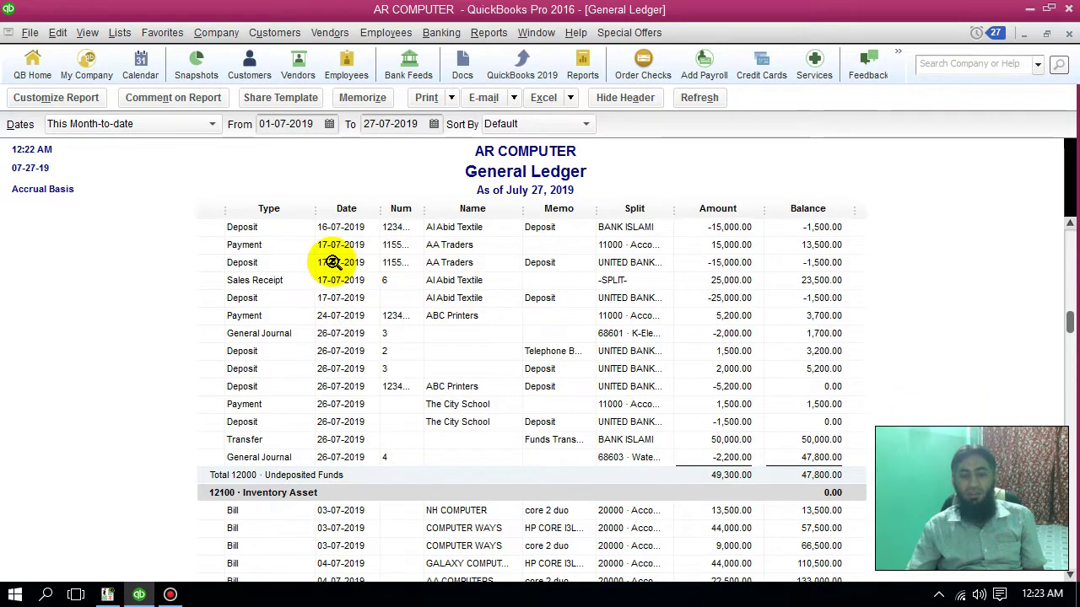
{"action": "key", "text": "Escape"}
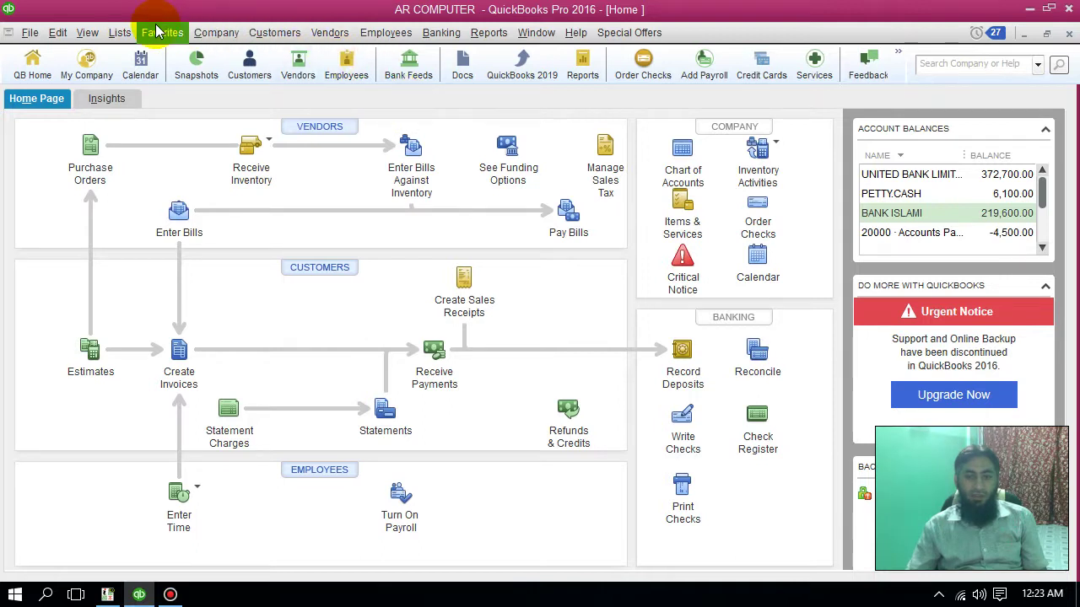
Step: Start another general journal entry and choose the 67100 Rent Expense account on the first line
{"action": "left_click", "coordinate": [228, 35]}
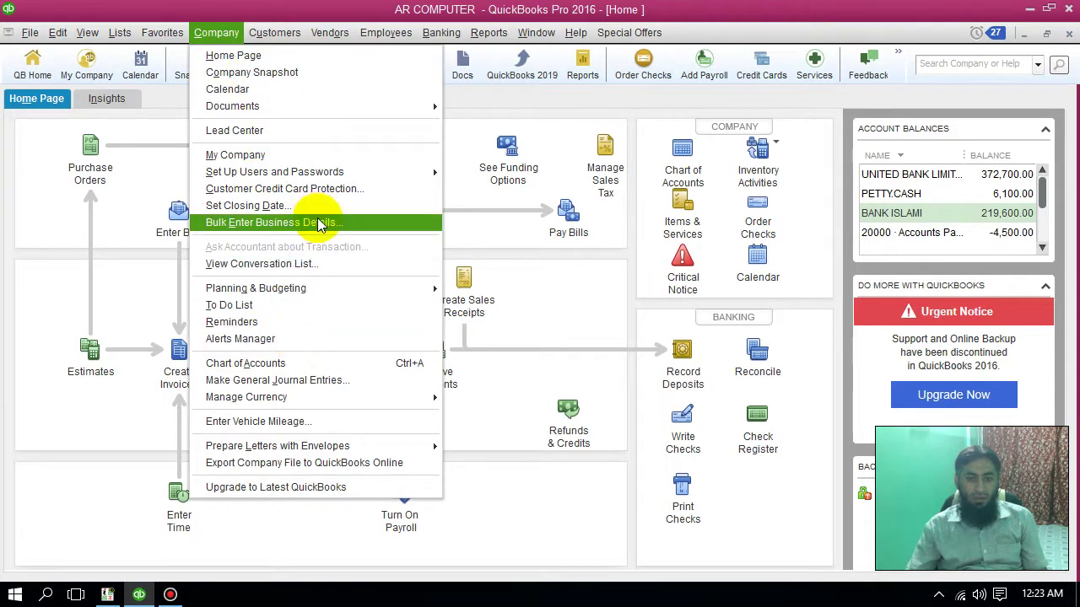
{"action": "left_click", "coordinate": [284, 380]}
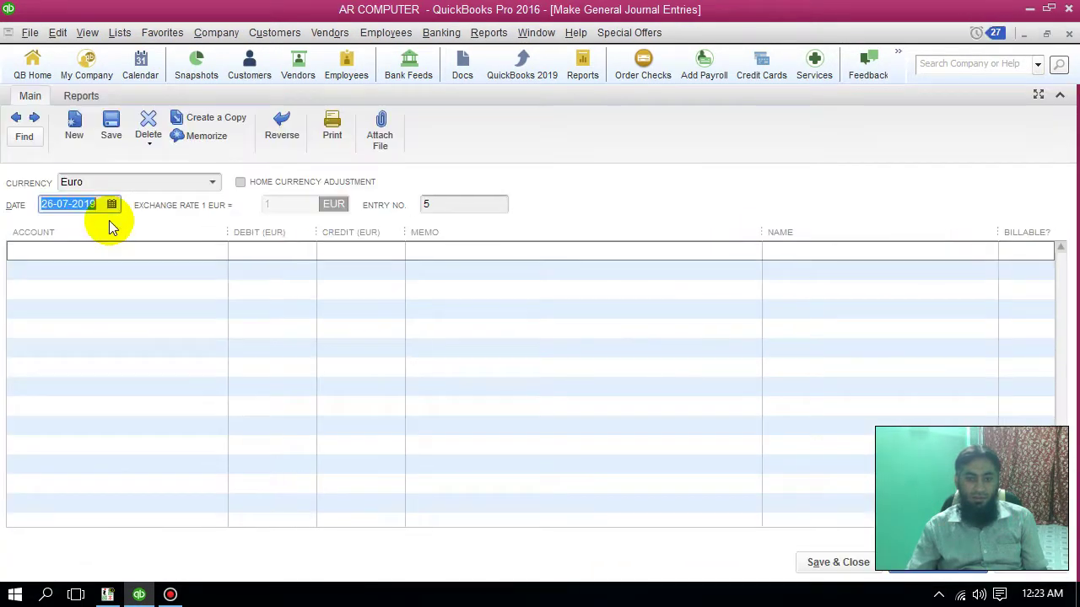
{"action": "left_click", "coordinate": [176, 248]}
{"action": "left_click", "coordinate": [213, 253]}
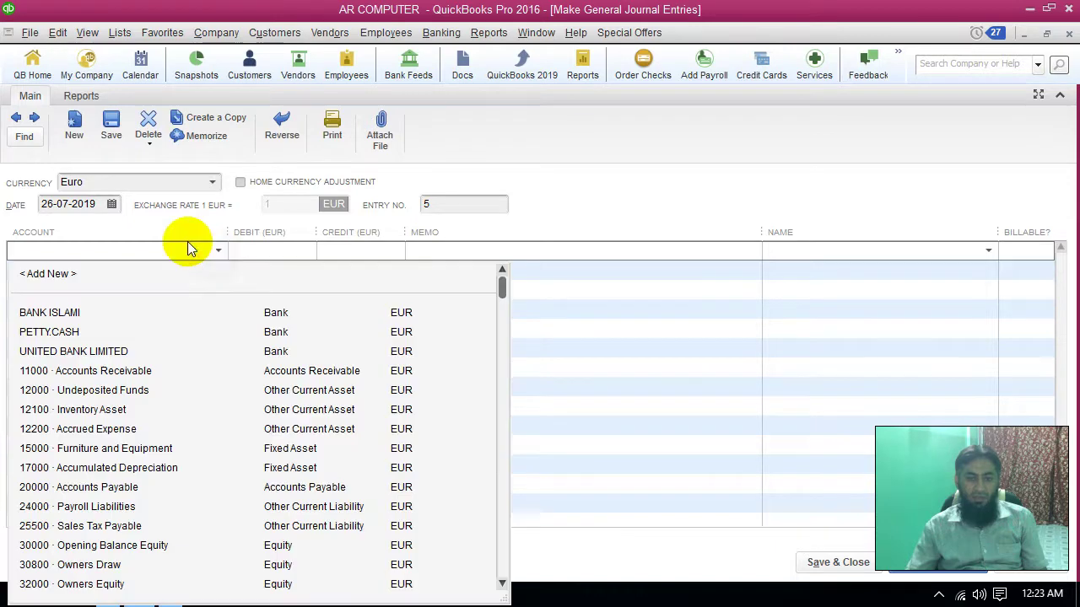
{"action": "scroll", "coordinate": [186, 514], "scroll_direction": "down", "scroll_amount": 10}
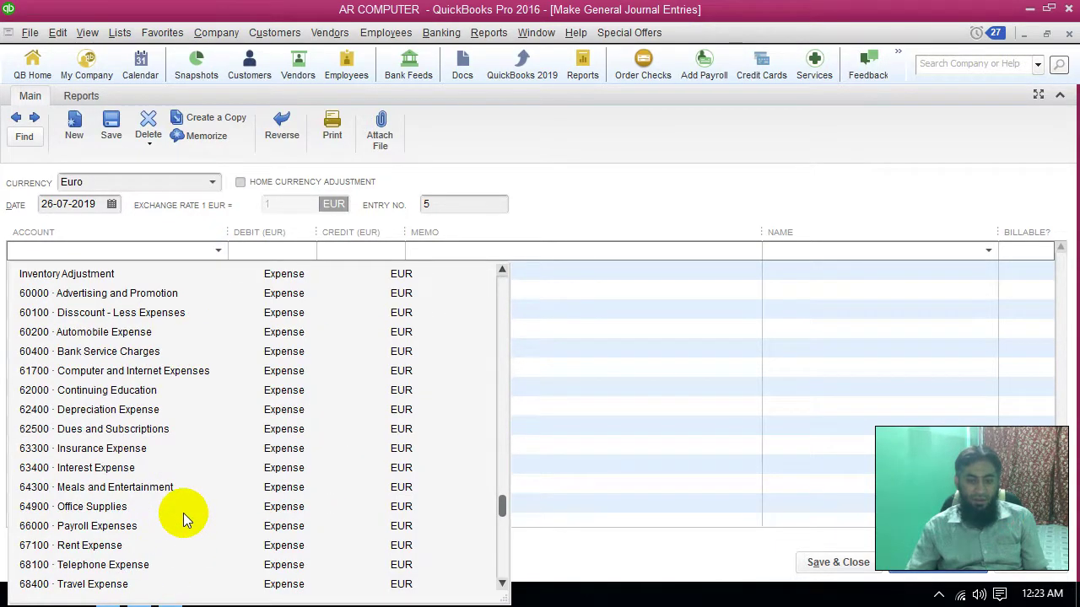
{"action": "scroll", "coordinate": [183, 513], "scroll_direction": "down", "scroll_amount": 1}
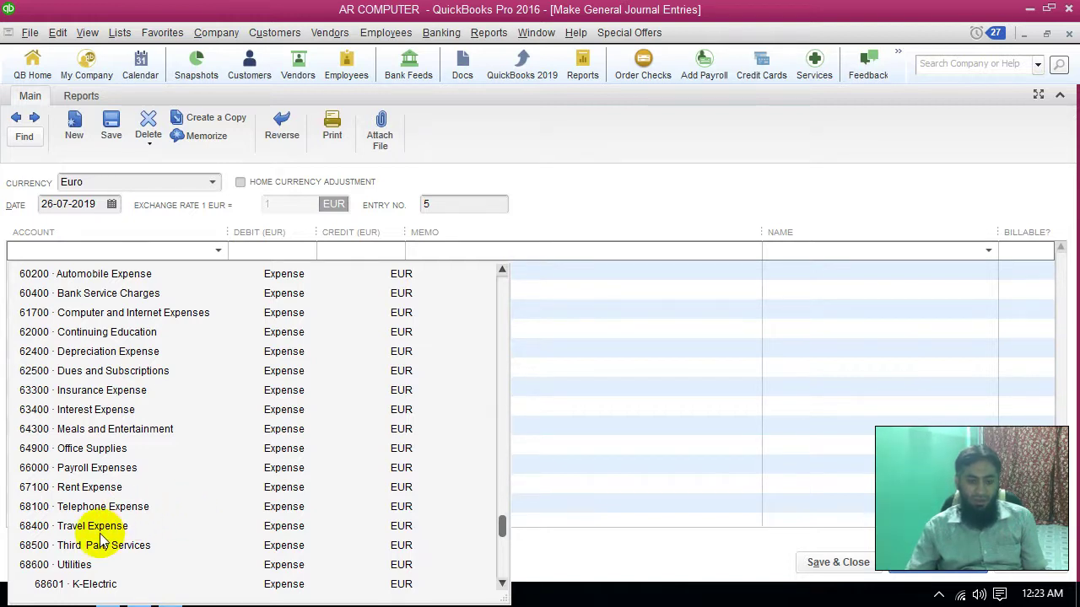
{"action": "left_click", "coordinate": [80, 488]}
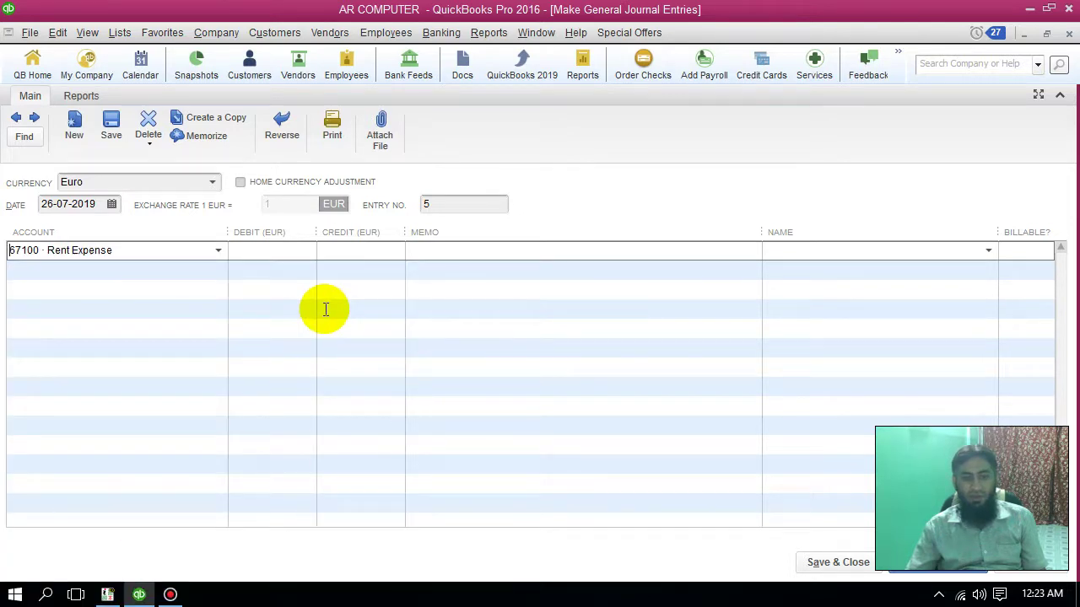
Step: Enter a debit of 30000 for Rent Expense and add the balancing credit on the second line
{"action": "left_click", "coordinate": [301, 253]}
{"action": "type", "text": "30,0"}
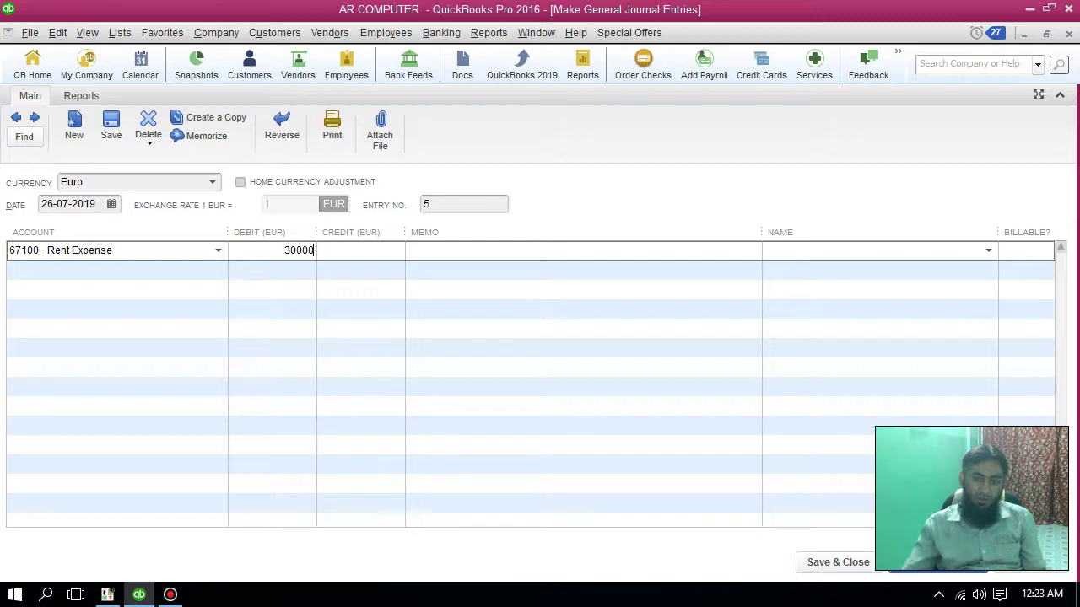
{"action": "type", "text": "00"}
{"action": "left_click", "coordinate": [344, 280]}
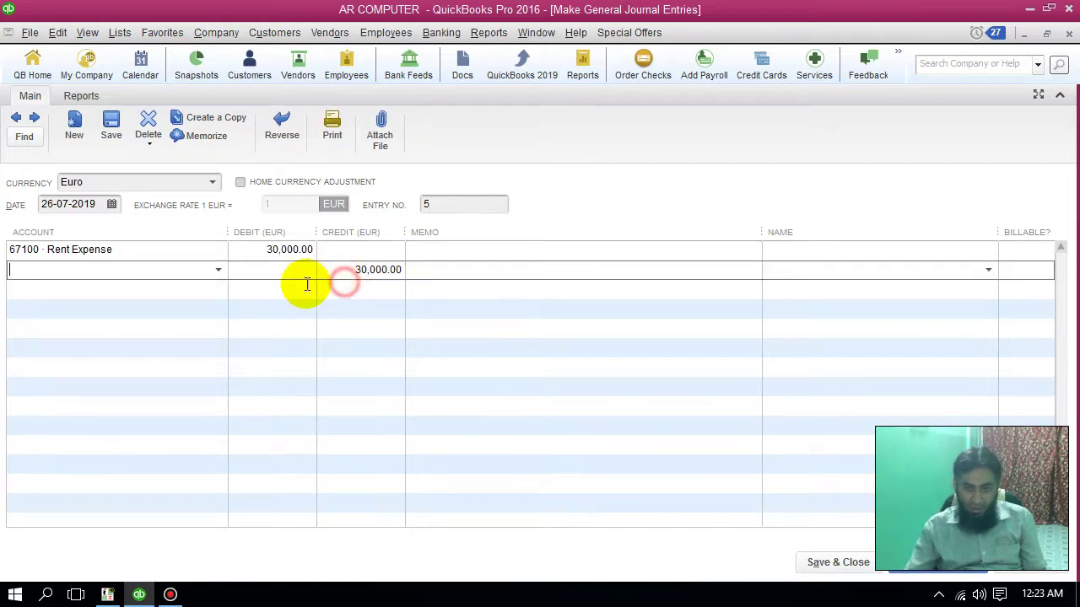
Step: Assign the 12000 Undeposited Funds account to the 30,000 credit line, and save and close the rent journal entry
{"action": "left_click", "coordinate": [217, 272]}
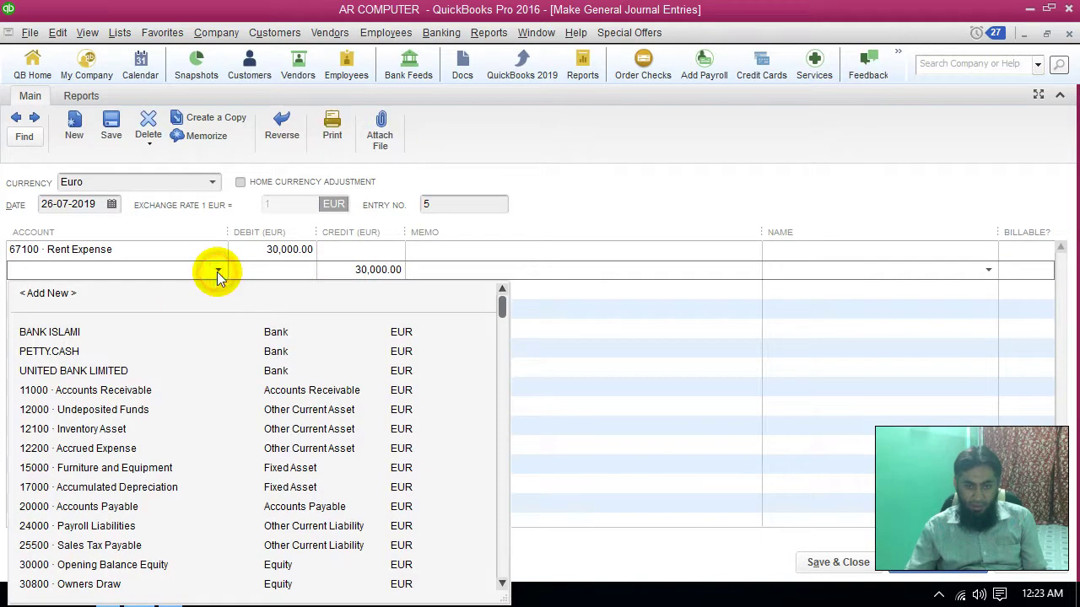
{"action": "left_click", "coordinate": [131, 410]}
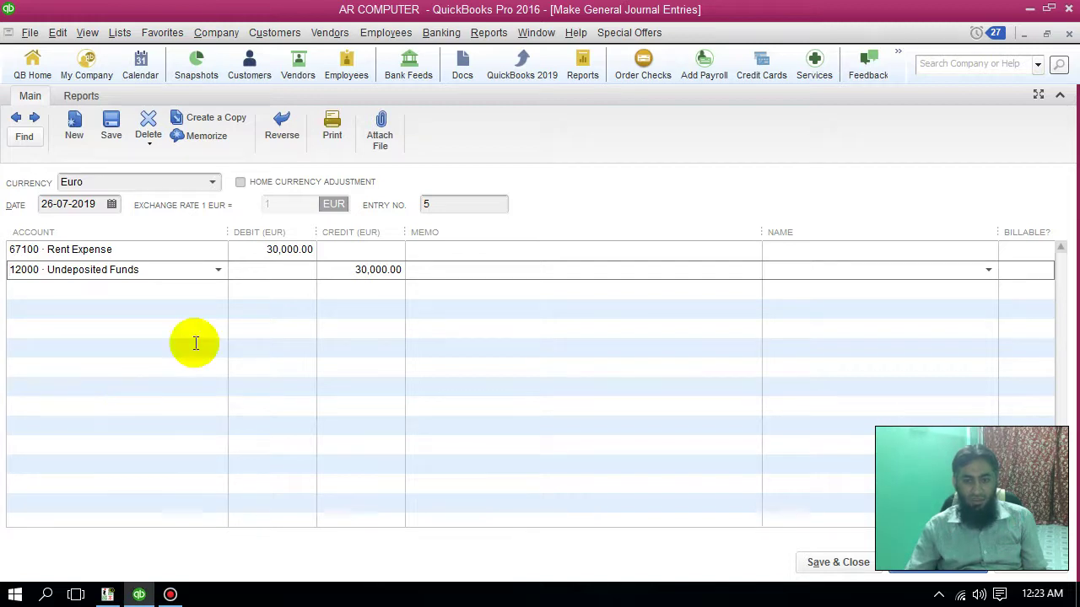
{"action": "left_click", "coordinate": [819, 562]}
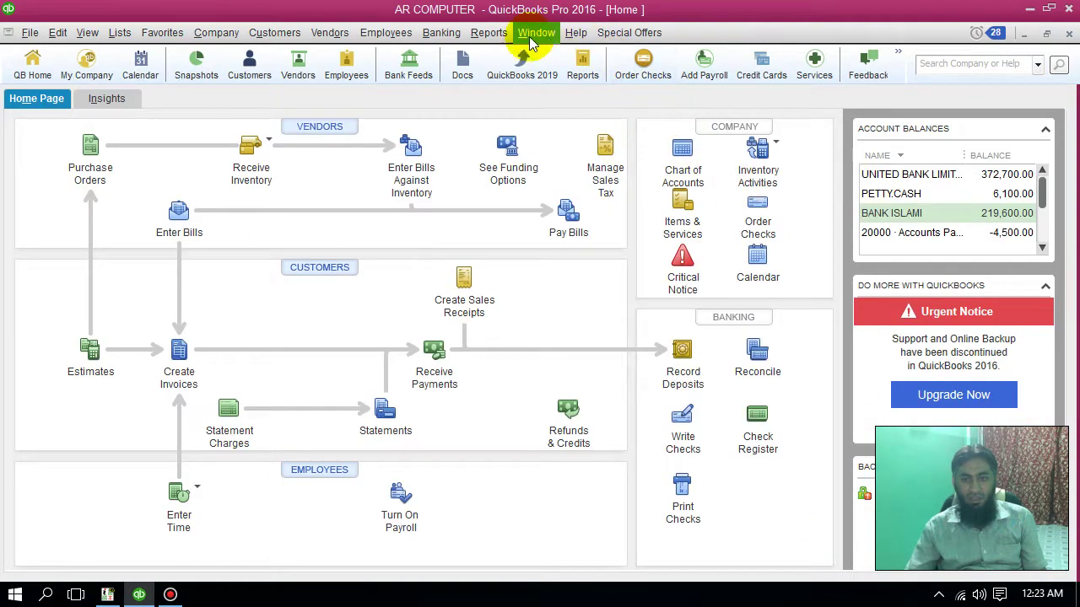
Step: Open the memorized General Ledger report for accountants and examine the rent journal entry under Undeposited Funds
{"action": "left_click", "coordinate": [489, 33]}
{"action": "mouse_move", "coordinate": [562, 71]}
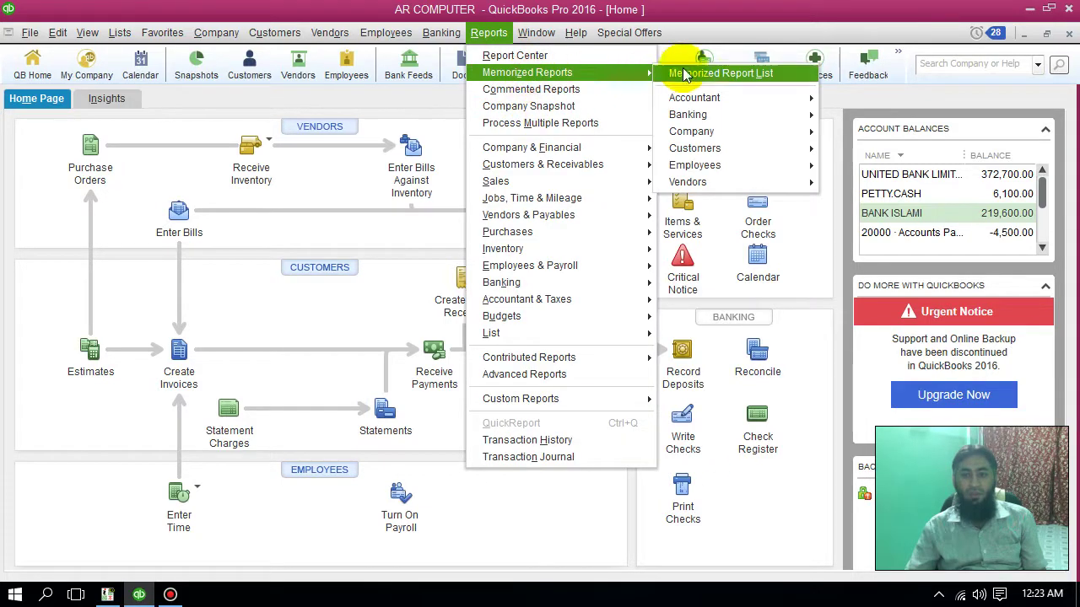
{"action": "mouse_move", "coordinate": [694, 97]}
{"action": "left_click", "coordinate": [843, 114]}
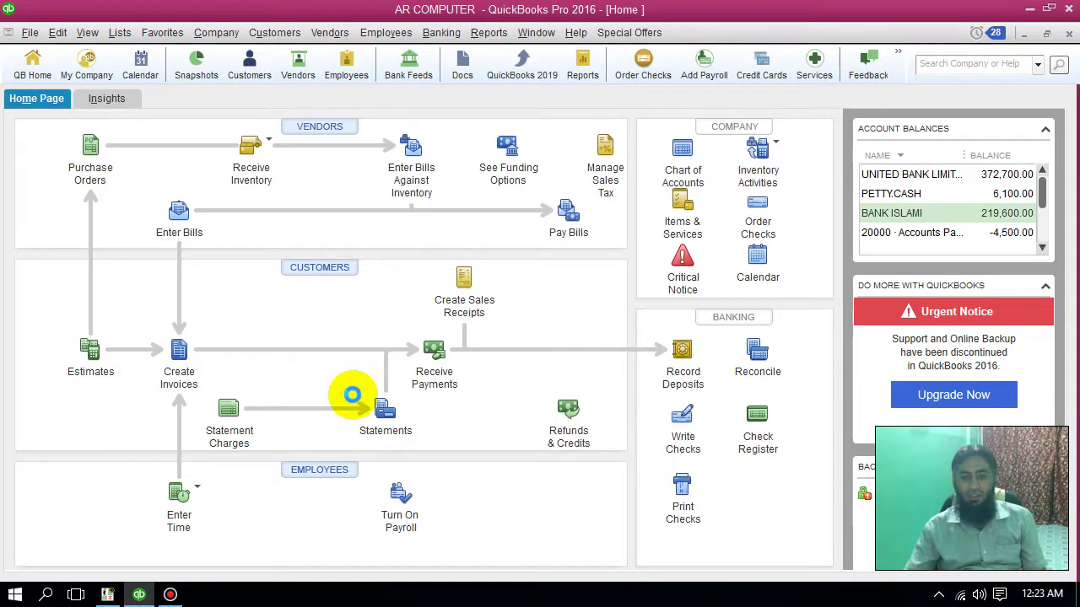
{"action": "scroll", "coordinate": [771, 410], "scroll_direction": "down", "scroll_amount": 10}
{"action": "scroll", "coordinate": [773, 409], "scroll_direction": "up", "scroll_amount": 2}
{"action": "scroll", "coordinate": [773, 409], "scroll_direction": "down", "scroll_amount": 6}
{"action": "scroll", "coordinate": [772, 409], "scroll_direction": "down", "scroll_amount": 10}
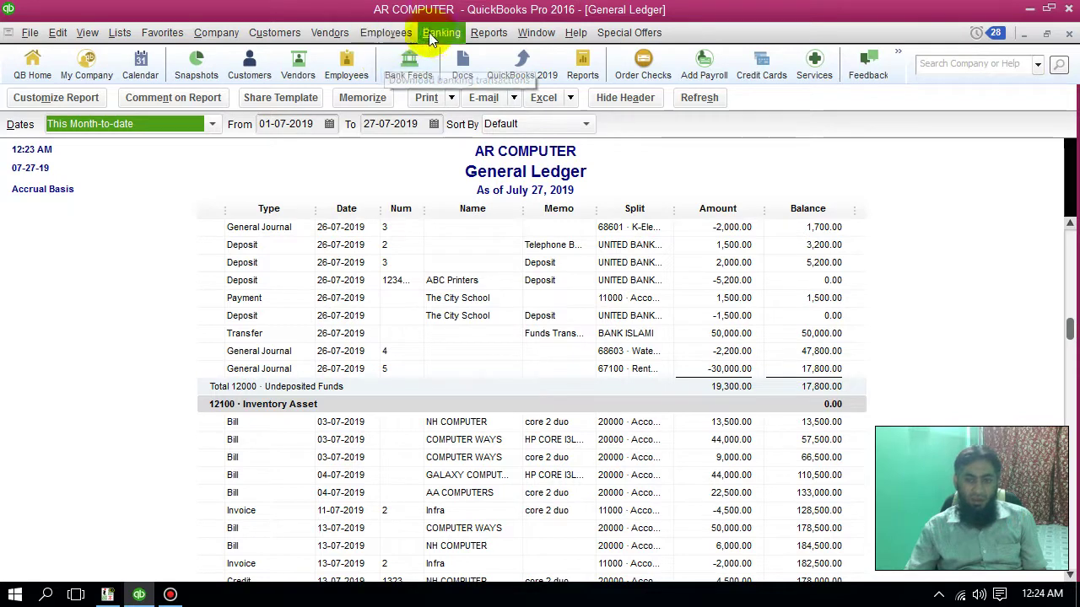
Step: Start a new general journal entry and choose the 60000 Advertising and Promotion account on the first line
{"action": "left_click", "coordinate": [477, 35]}
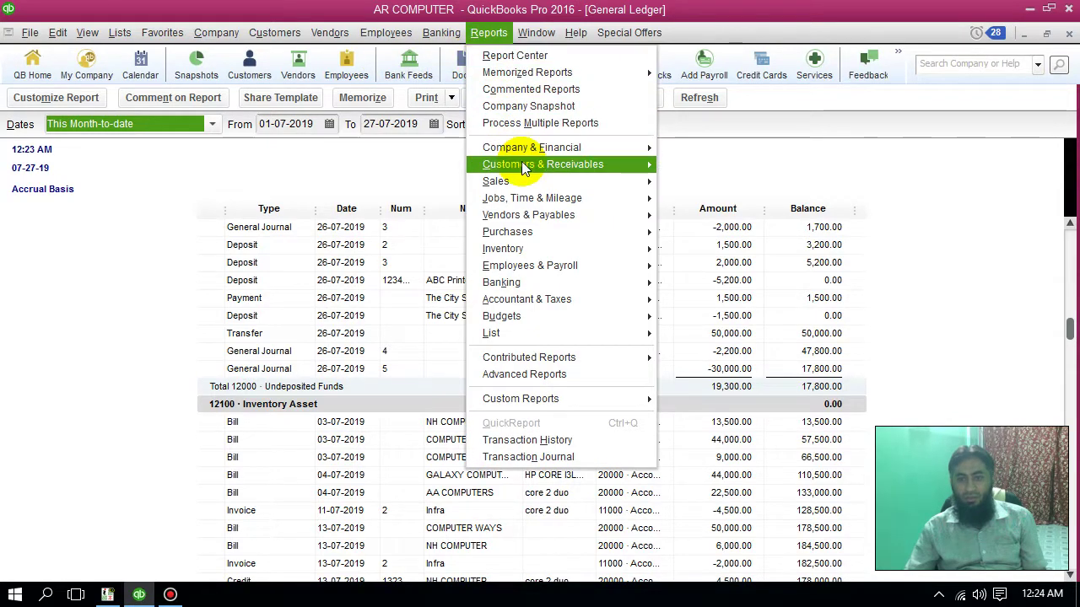
{"action": "mouse_move", "coordinate": [147, 43]}
{"action": "mouse_move", "coordinate": [203, 34]}
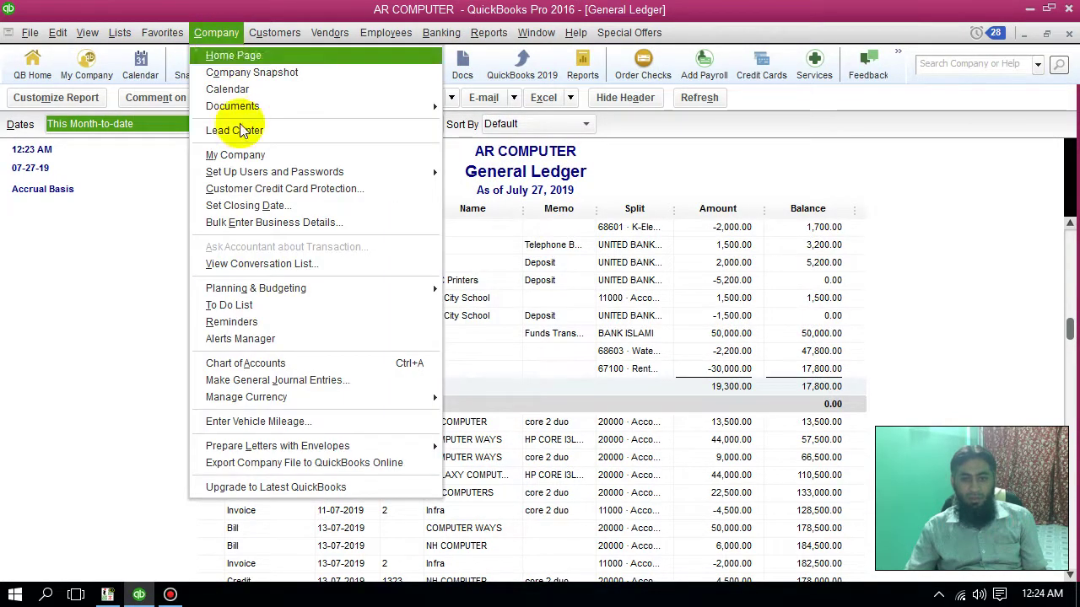
{"action": "left_click", "coordinate": [304, 380]}
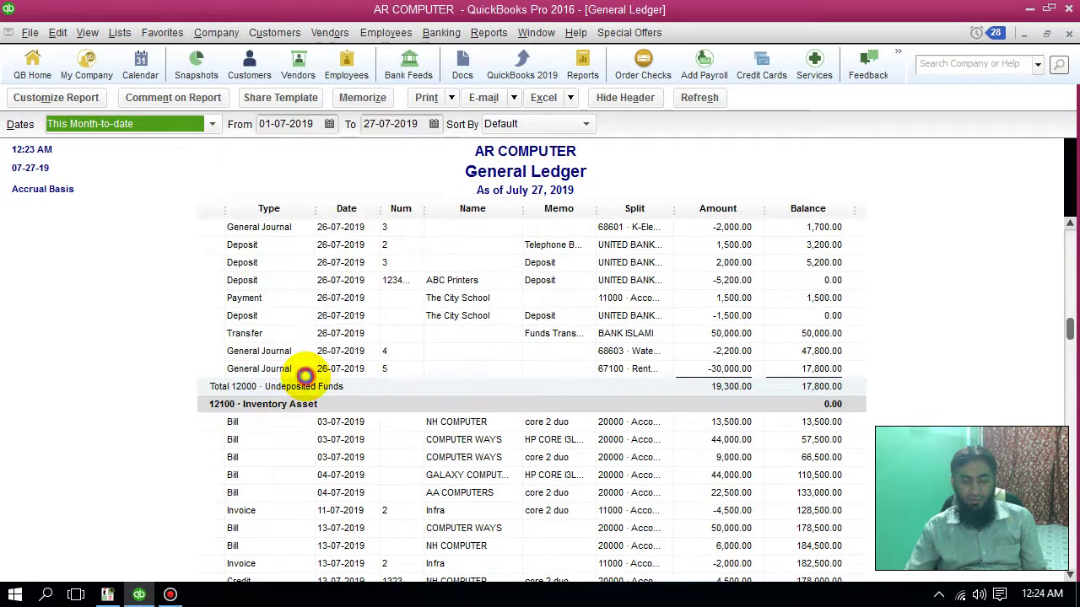
{"action": "left_click", "coordinate": [175, 250]}
{"action": "left_click", "coordinate": [217, 250]}
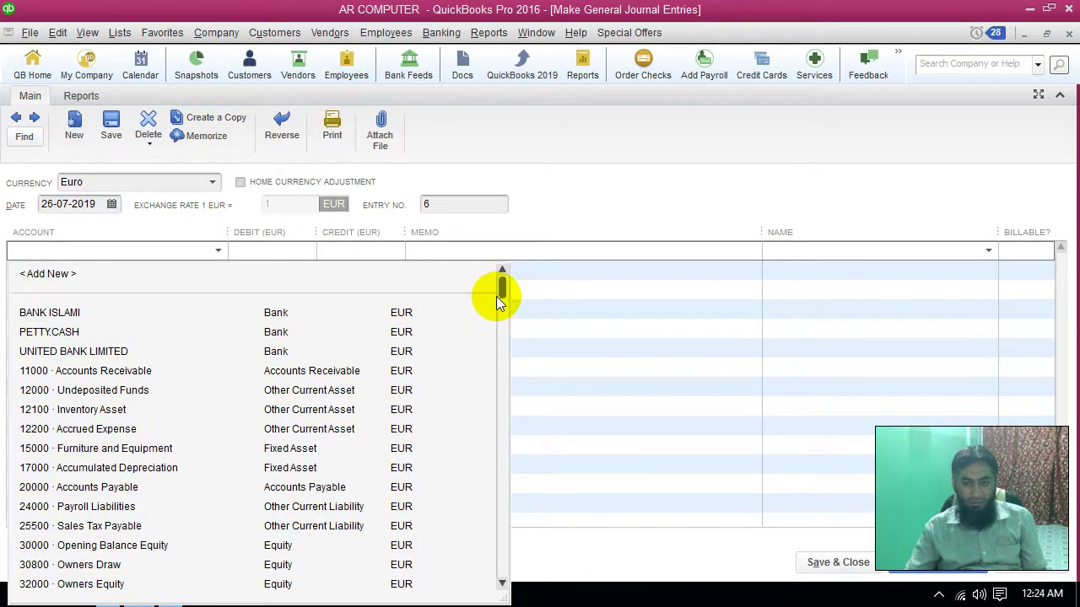
{"action": "left_click_drag", "start_coordinate": [502, 336], "coordinate": [471, 581]}
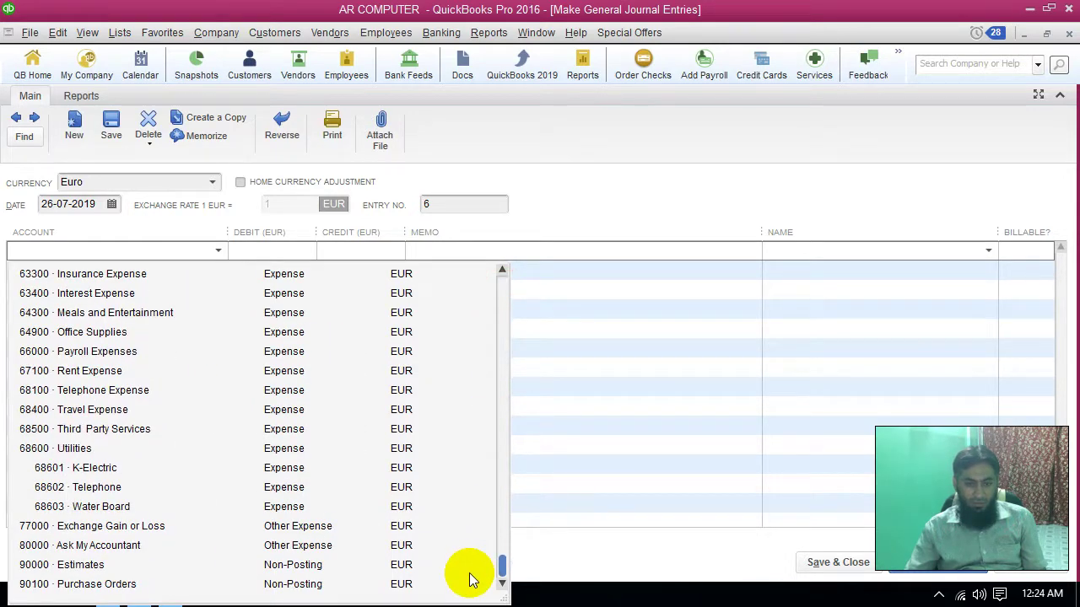
{"action": "left_click_drag", "start_coordinate": [470, 580], "coordinate": [485, 503]}
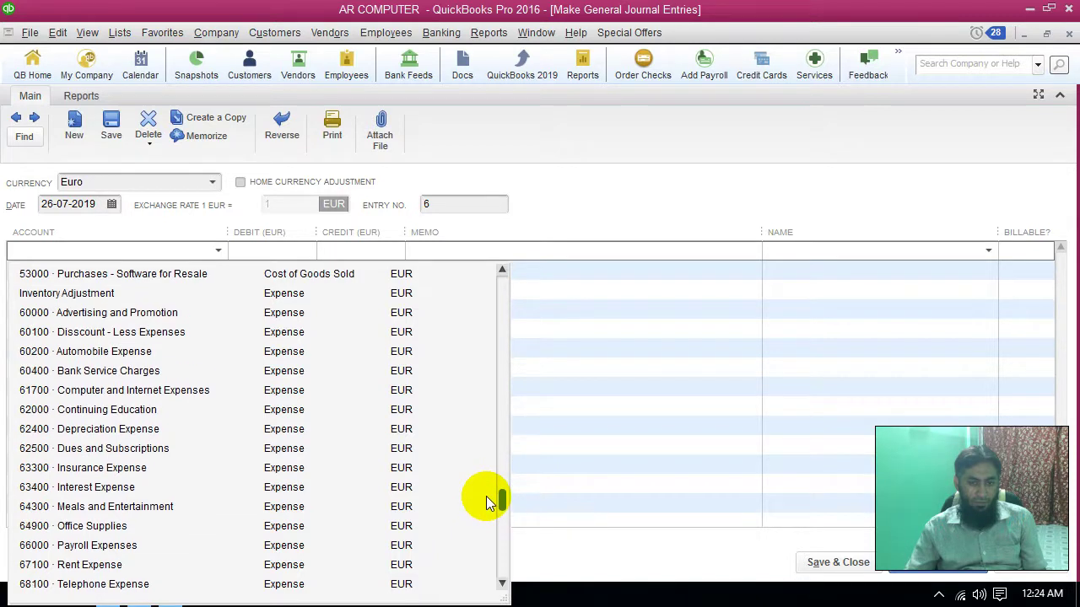
{"action": "left_click", "coordinate": [116, 312]}
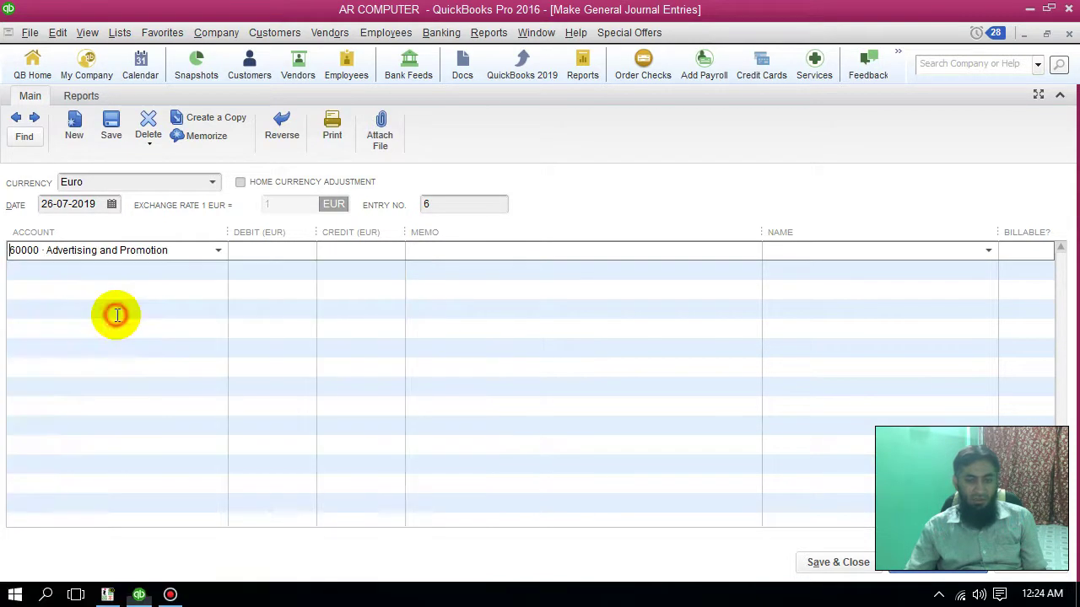
Step: Enter a debit of 17800 for Advertising and Promotion and add the balancing credit on the second line
{"action": "left_click", "coordinate": [289, 252]}
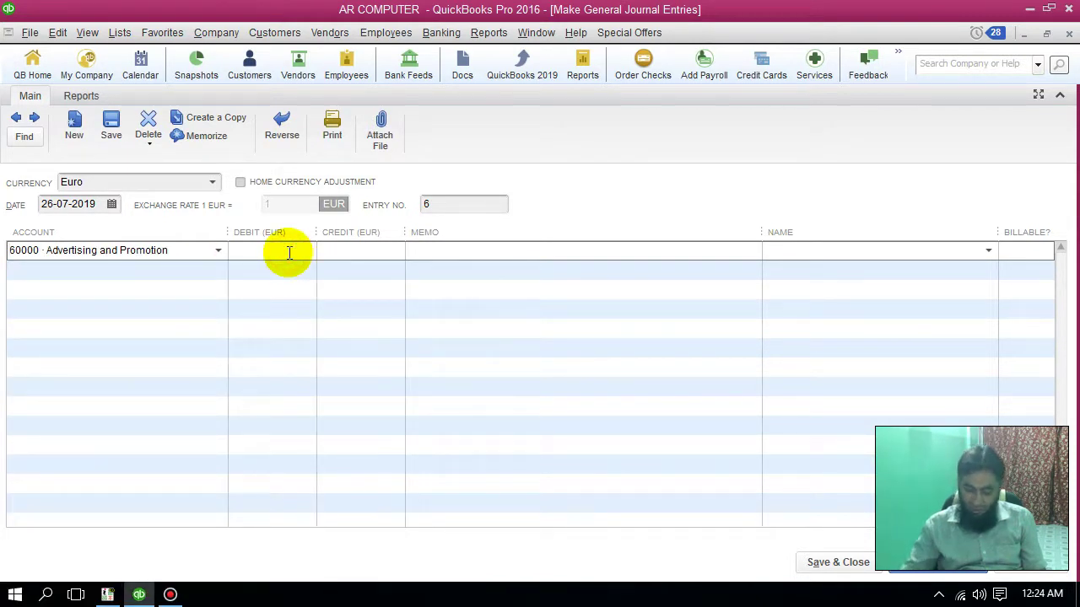
{"action": "type", "text": "17,8"}
{"action": "type", "text": "00"}
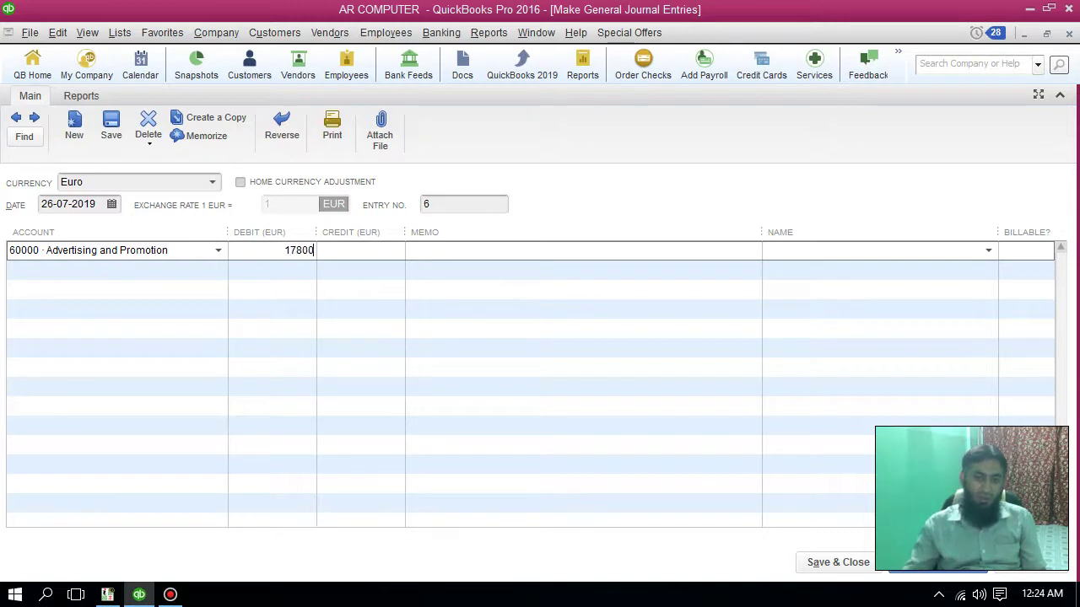
{"action": "left_click", "coordinate": [330, 284]}
Step: Assign the 12000 Undeposited Funds account to the credit line of the advertising entry, and save and close it
{"action": "left_click", "coordinate": [213, 268]}
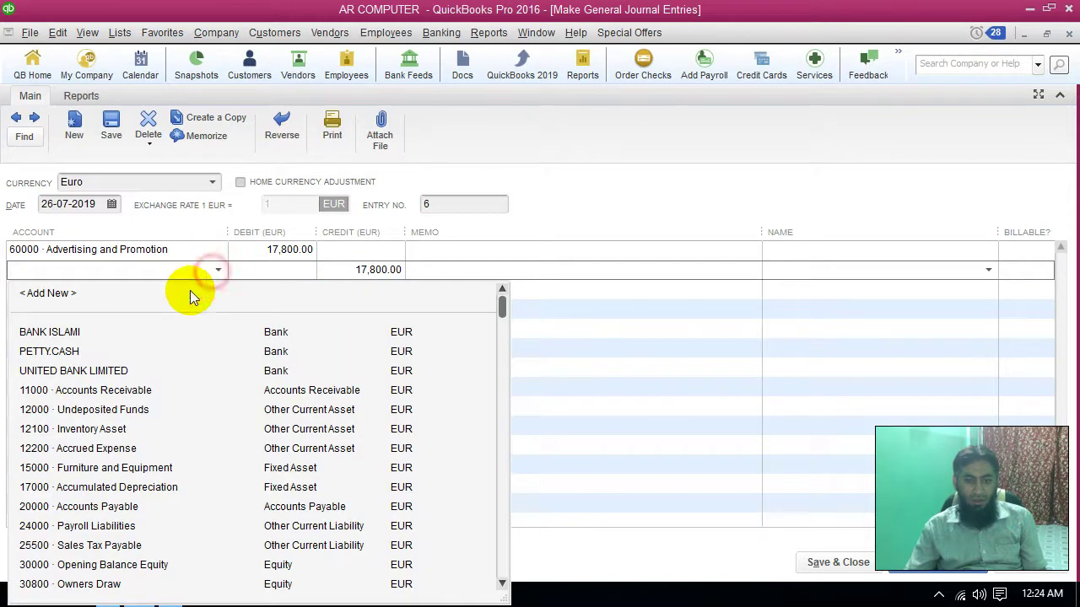
{"action": "left_click", "coordinate": [135, 410]}
{"action": "left_click", "coordinate": [852, 563]}
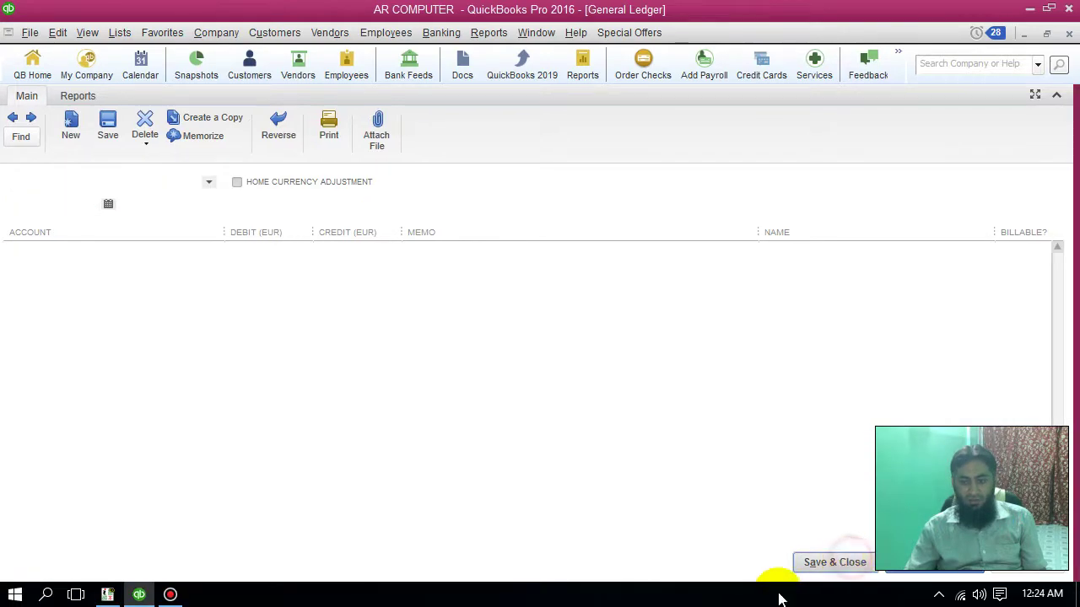
Step: Examine the advertising journal entry and the closing balance of Undeposited Funds in the General Ledger
{"action": "scroll", "coordinate": [801, 386], "scroll_direction": "down", "scroll_amount": 2}
{"action": "scroll", "coordinate": [802, 386], "scroll_direction": "down", "scroll_amount": 8}
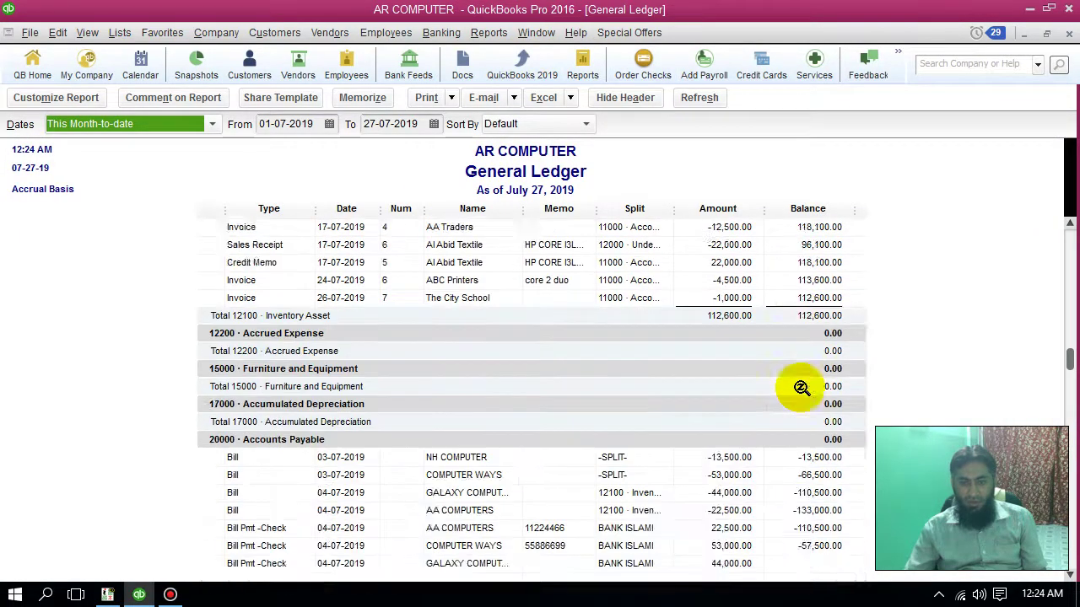
{"action": "scroll", "coordinate": [801, 386], "scroll_direction": "up", "scroll_amount": 10}
{"action": "scroll", "coordinate": [801, 387], "scroll_direction": "up", "scroll_amount": 10}
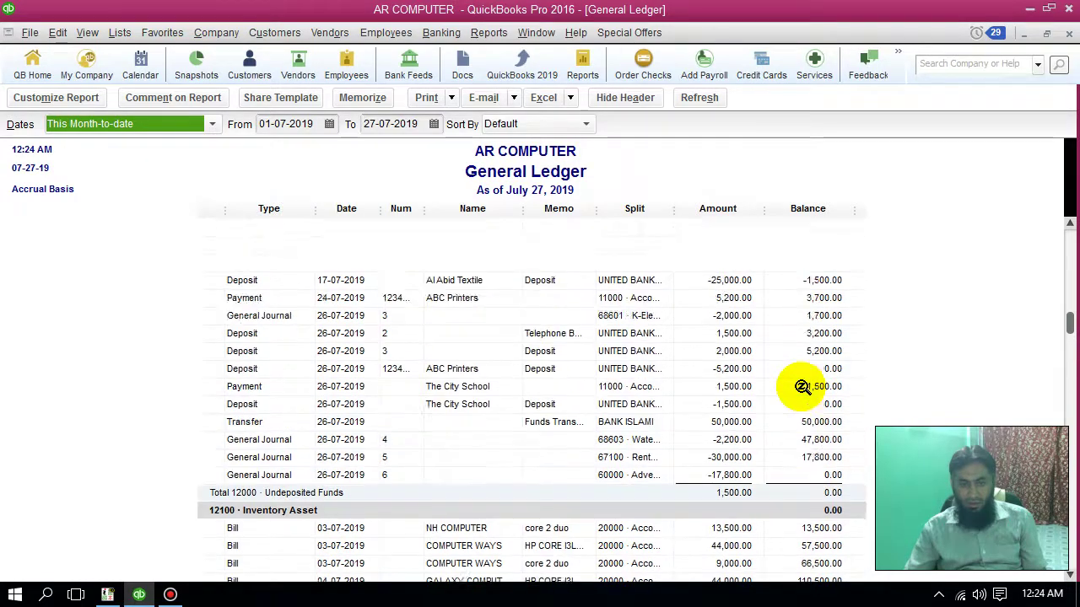
{"action": "scroll", "coordinate": [802, 387], "scroll_direction": "down", "scroll_amount": 10}
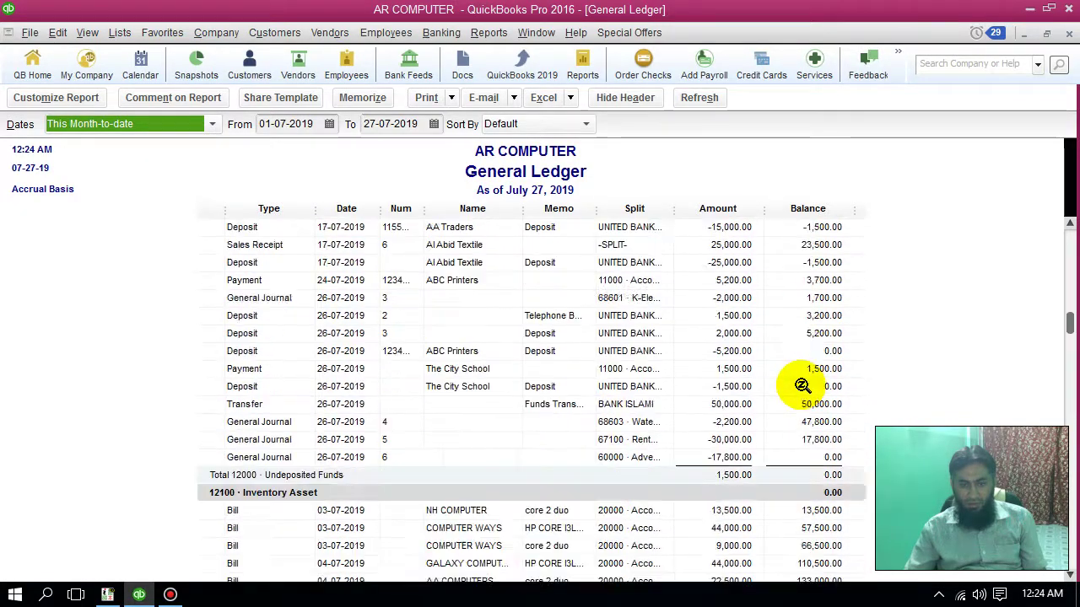